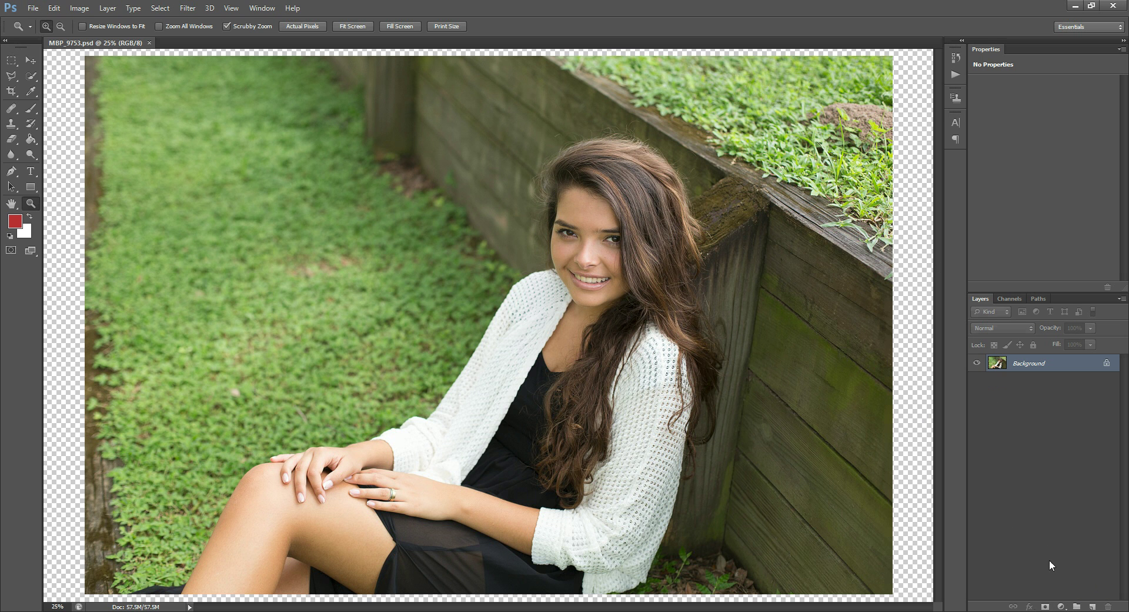
- Add a Curves adjustment layer above the Background photo
click(1062, 606)
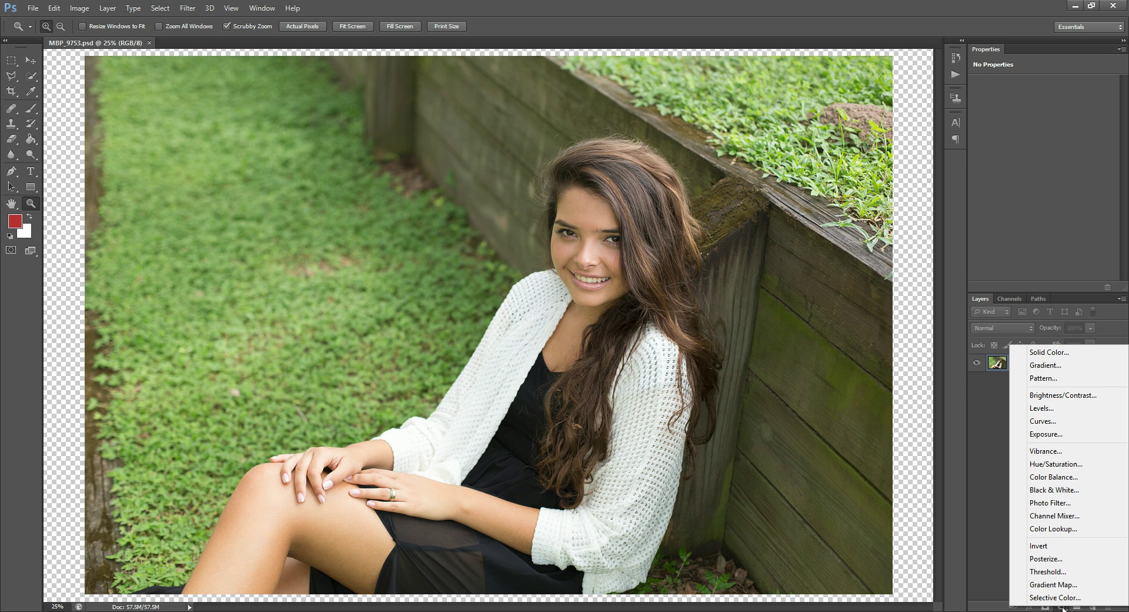
click(1045, 422)
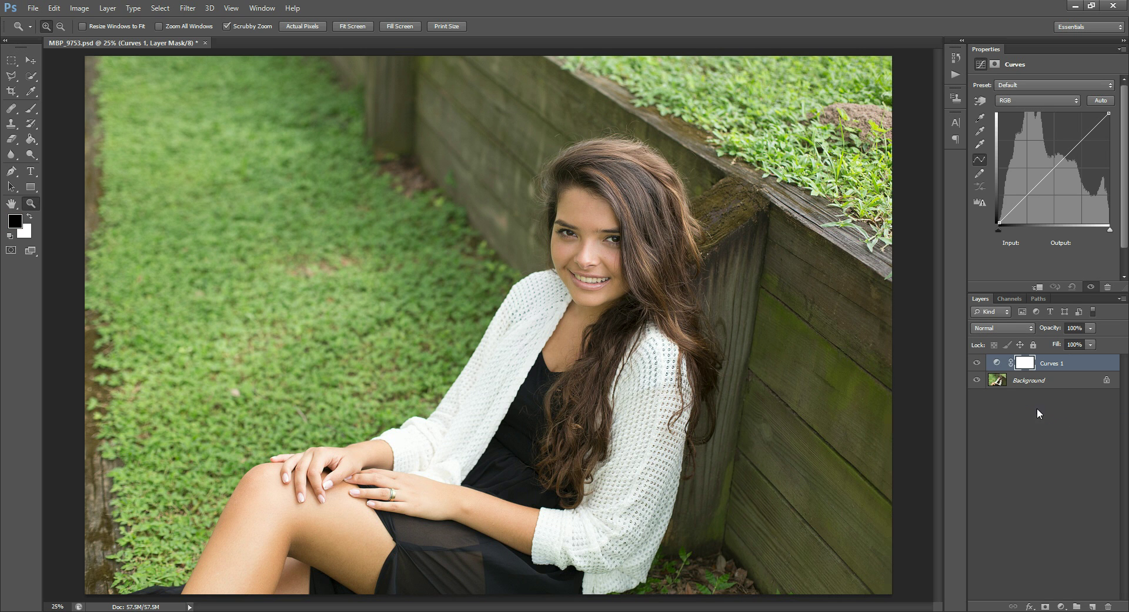
click(556, 293)
scroll(535, 315, down, 2)
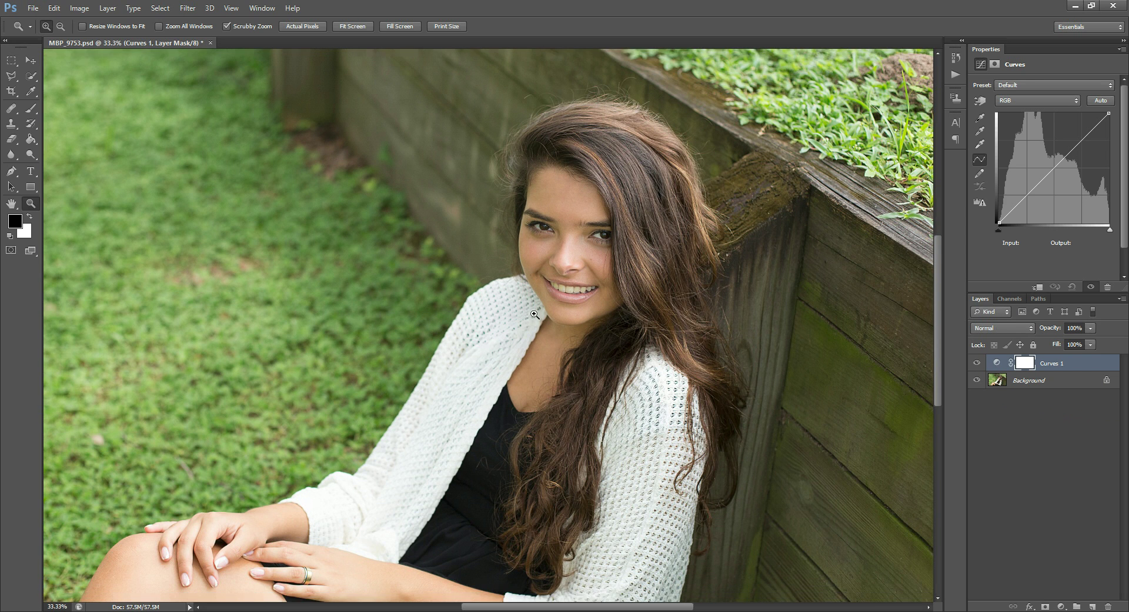
alt+click(485, 261)
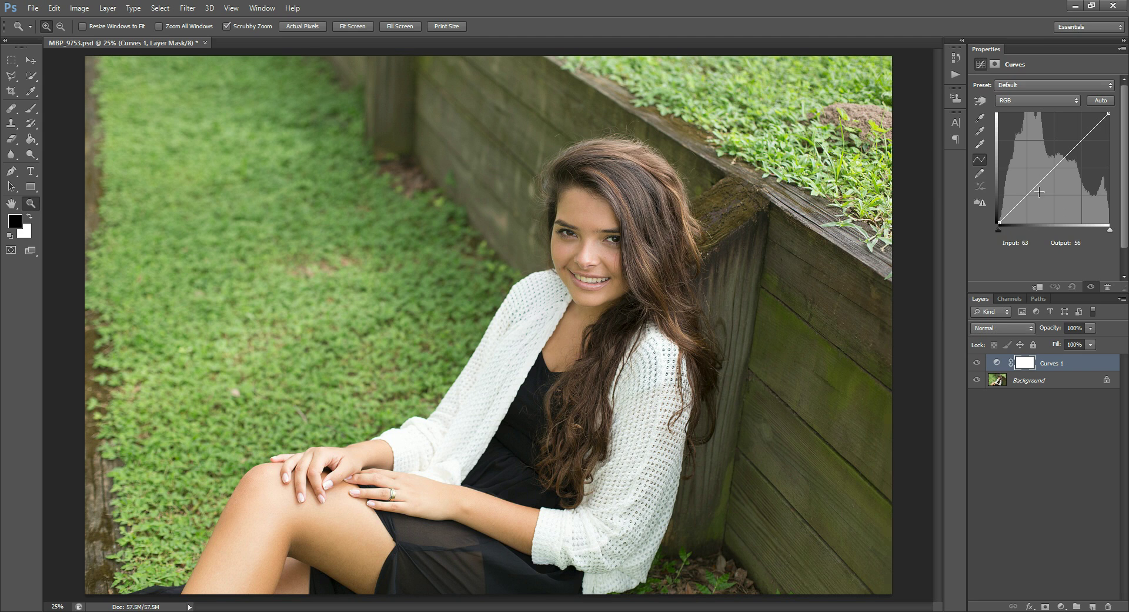
drag(1054, 169, 1098, 119)
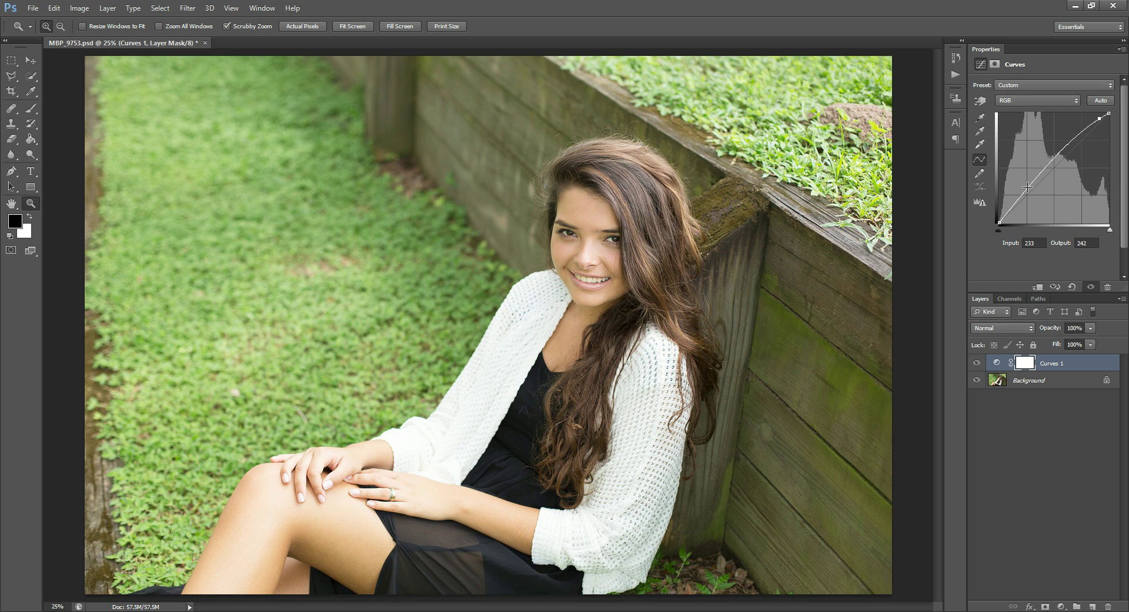
drag(1016, 200, 1019, 202)
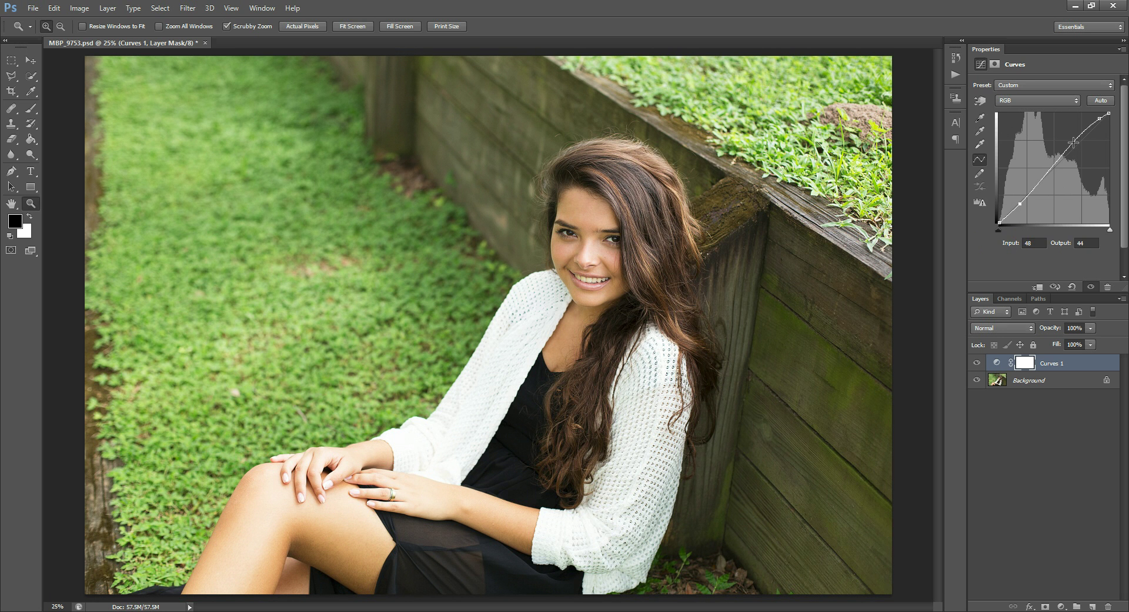
drag(1021, 204, 1030, 207)
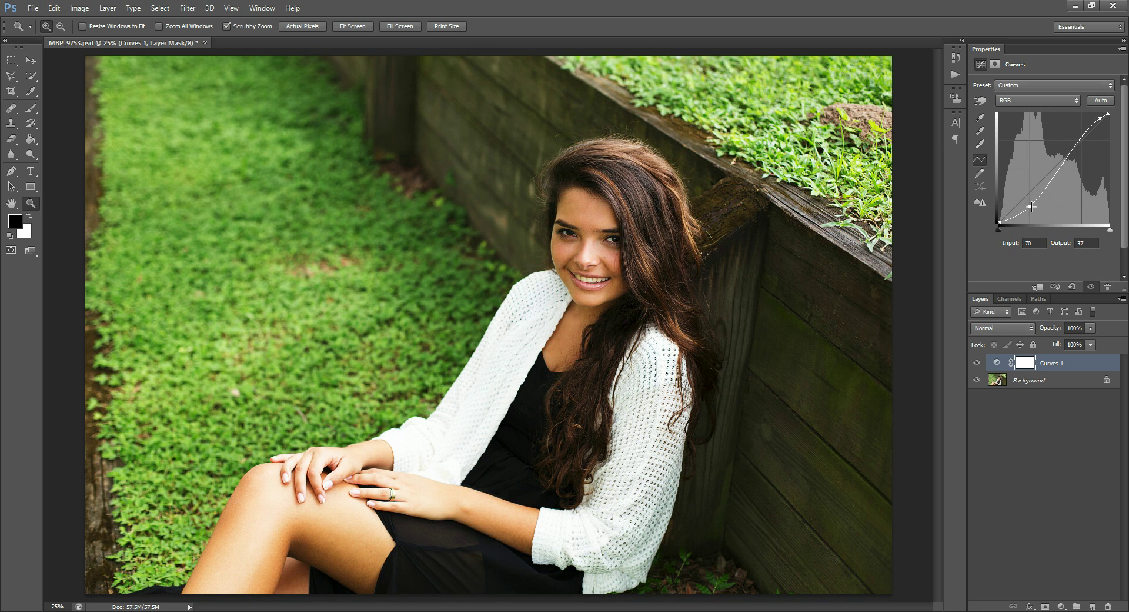
drag(1098, 119, 1069, 136)
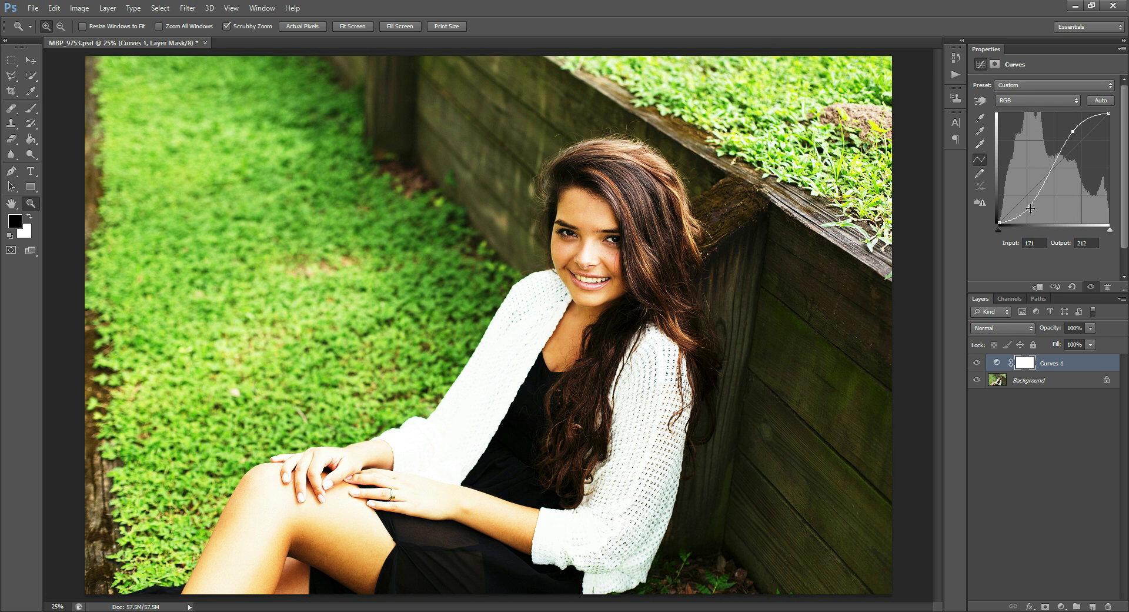
drag(1030, 208, 1022, 202)
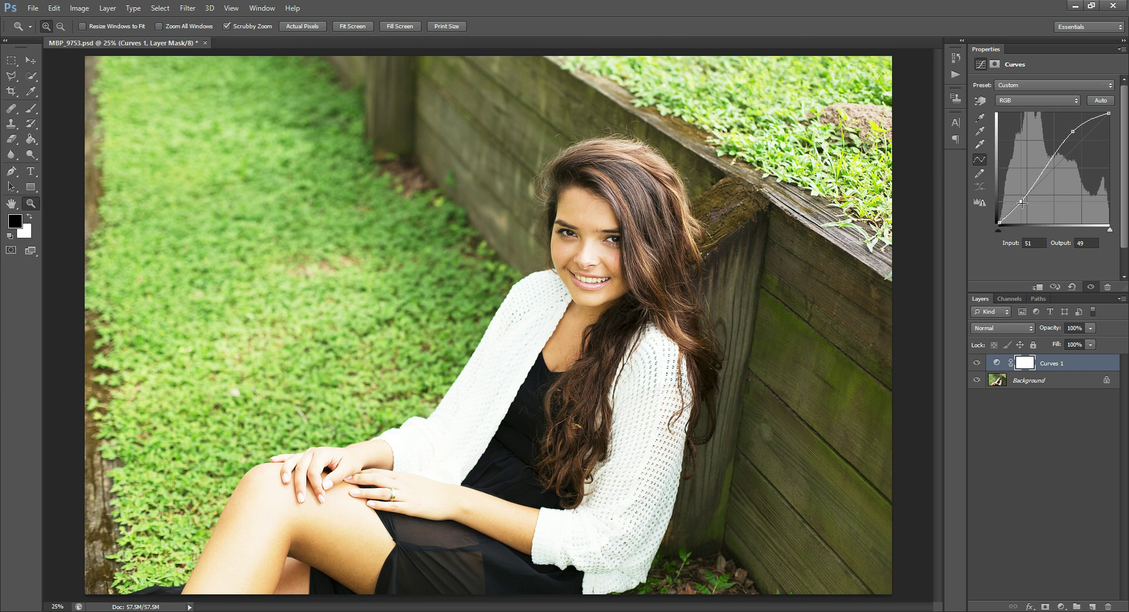
drag(1022, 203, 1021, 203)
drag(1073, 131, 1116, 112)
drag(1021, 204, 1017, 234)
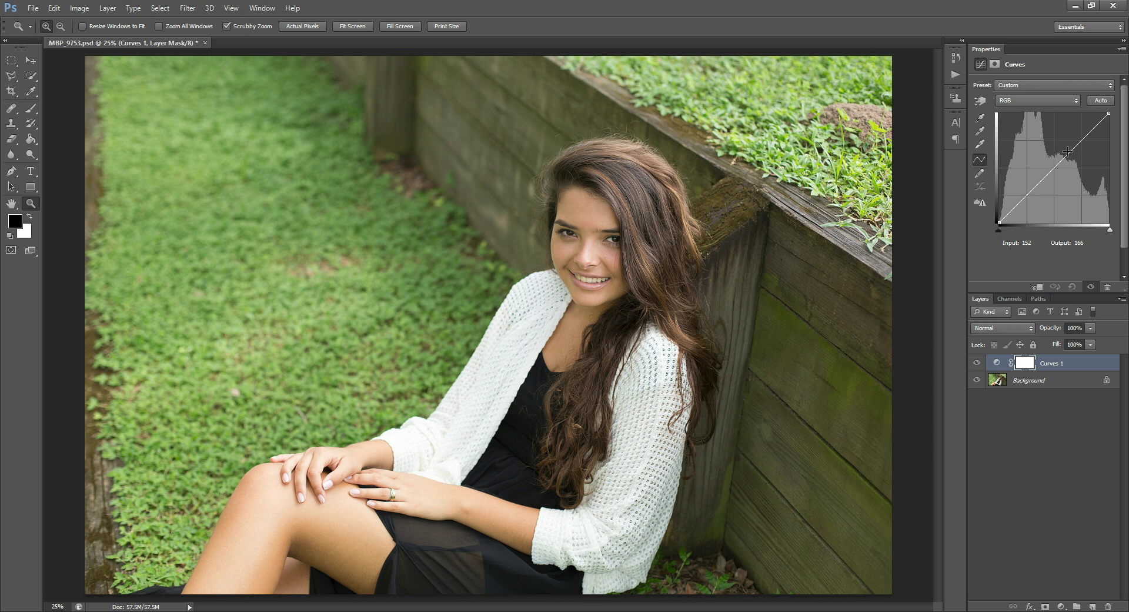
- Shape a gentle S-curve in RGB, with a highlight point at input 158, output 180 and a shadow point at input 53, output 52
drag(1069, 151, 1067, 145)
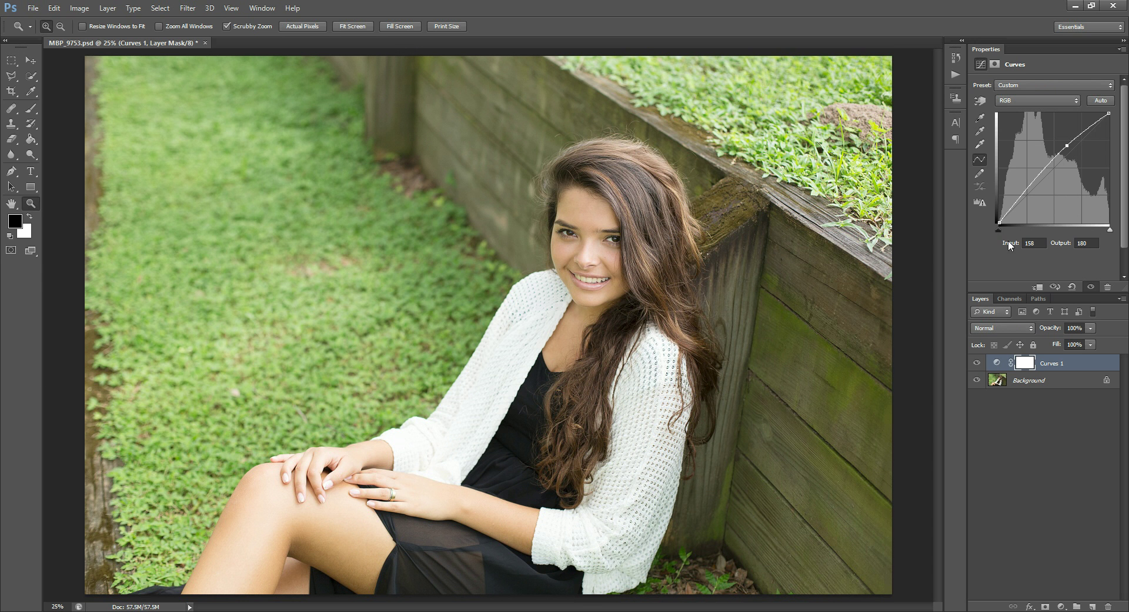
click(1019, 194)
drag(1020, 197, 1023, 200)
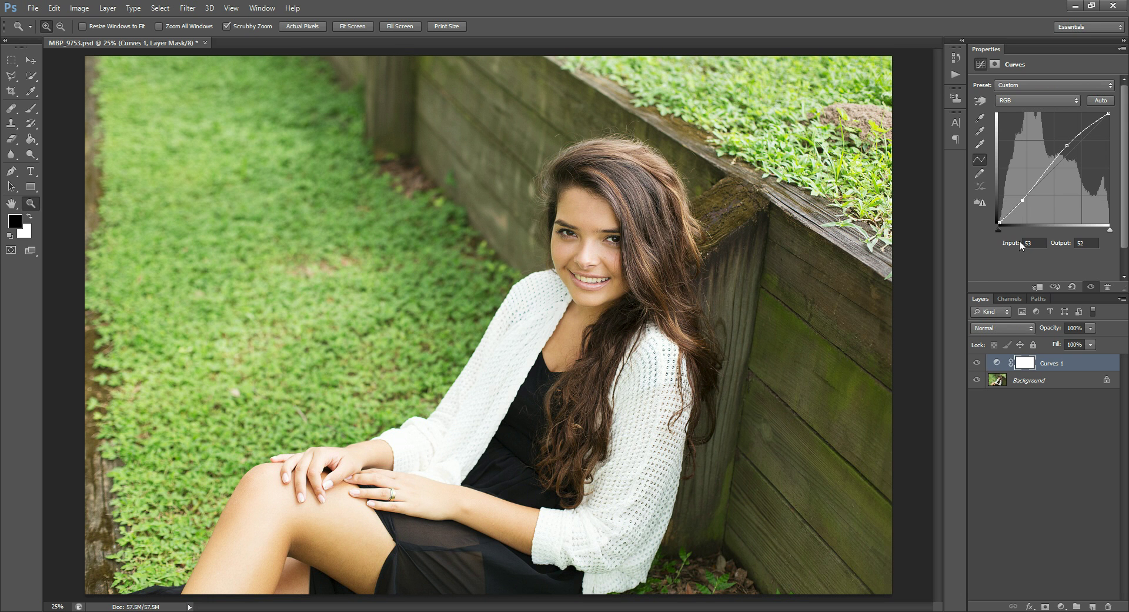
click(977, 363)
click(976, 363)
- Target the Curves layer's mask with a black Brush at 20% opacity and reduce its size to 90 px
click(1026, 363)
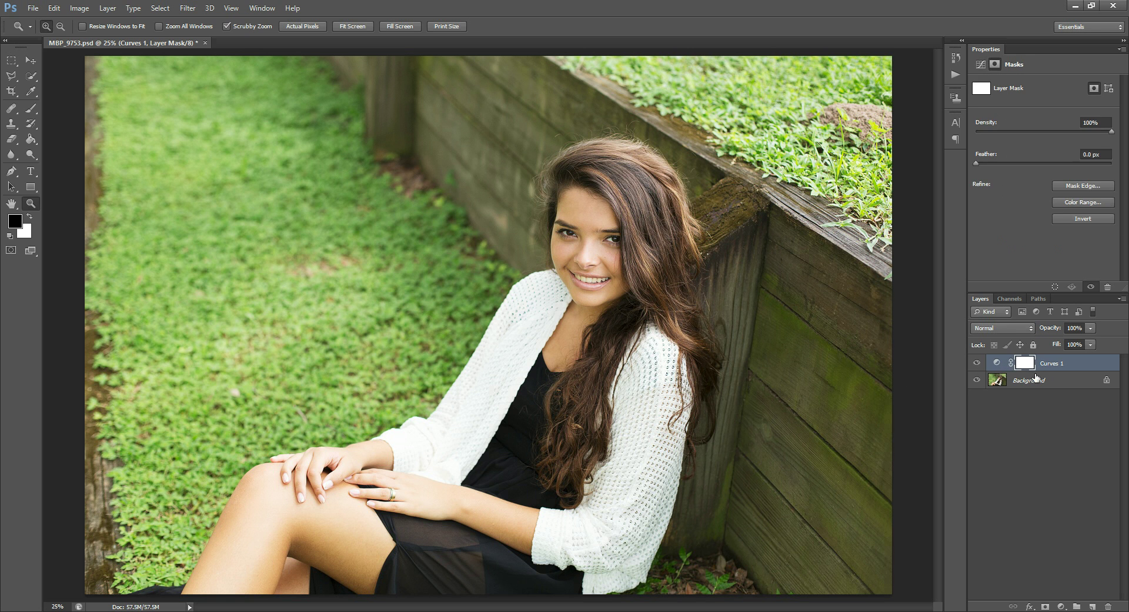
click(31, 109)
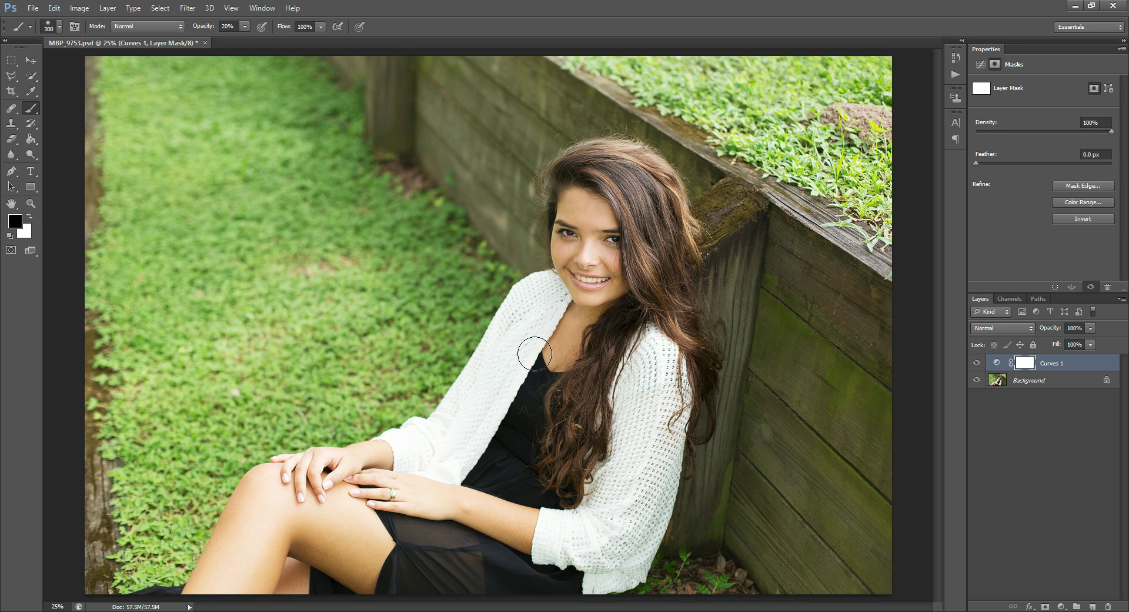
key(bracketleft)
key(bracketleft)
key(bracketleft)
key(bracketleft)
key(bracketleft)
key(bracketleft)
key(bracketleft)
- Compare the portrait with and without the contrast curve
click(977, 364)
right_click(977, 363)
click(976, 363)
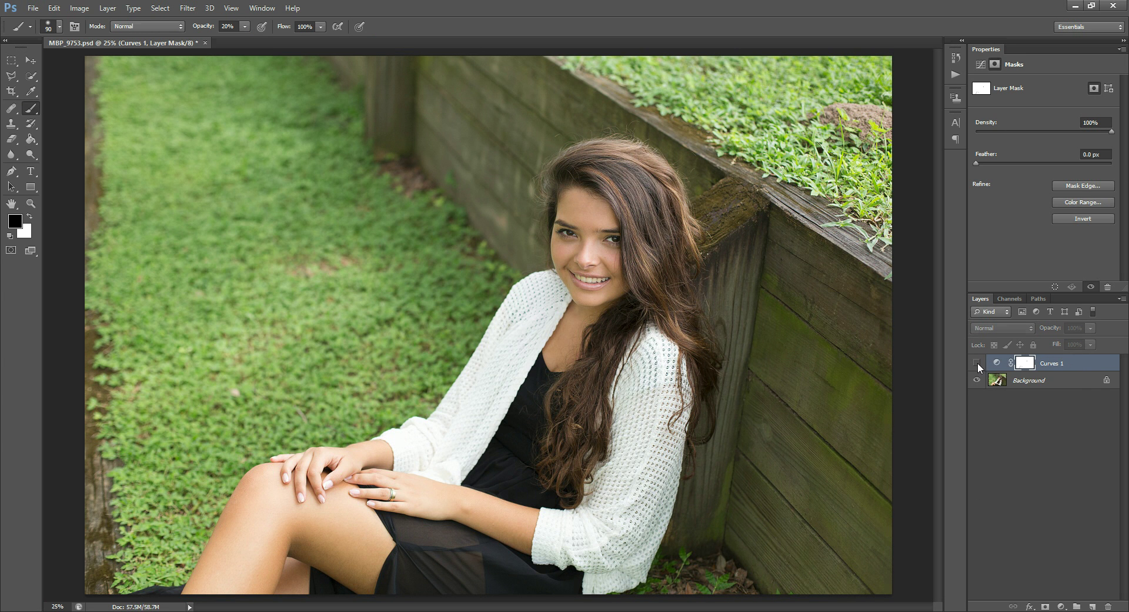
click(974, 362)
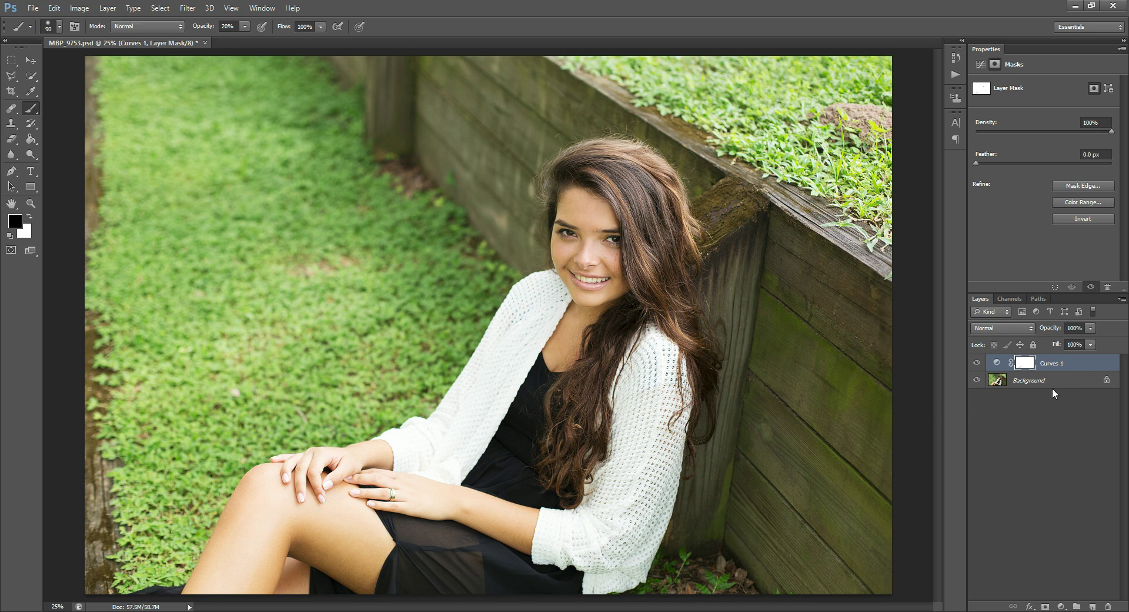
- Rename the Curves adjustment layer as S Curve
double_click(1050, 362)
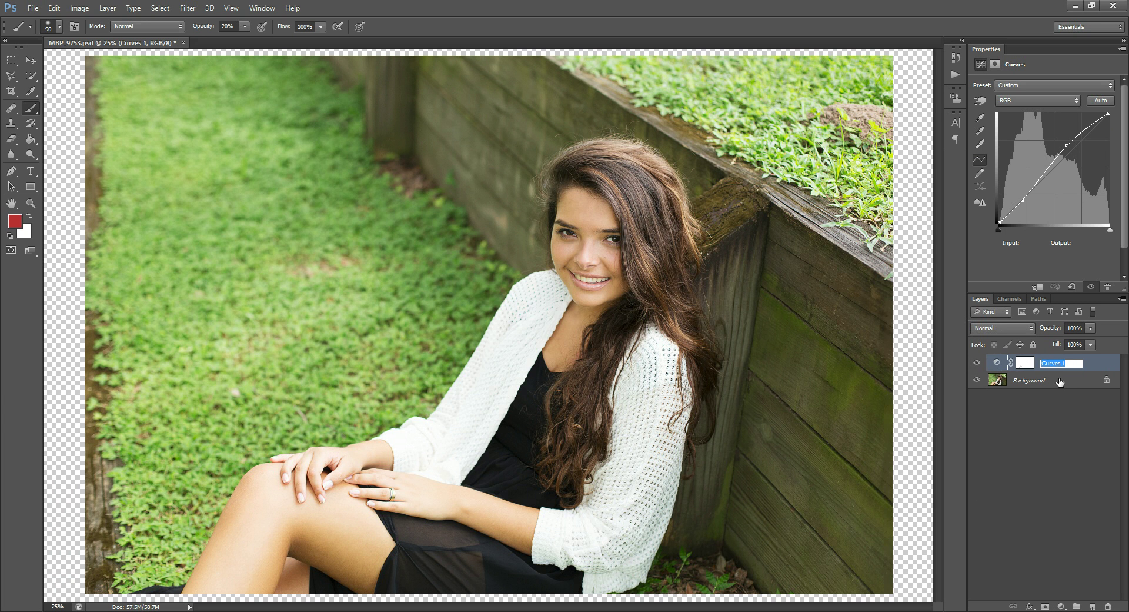
text(S)
key(Return)
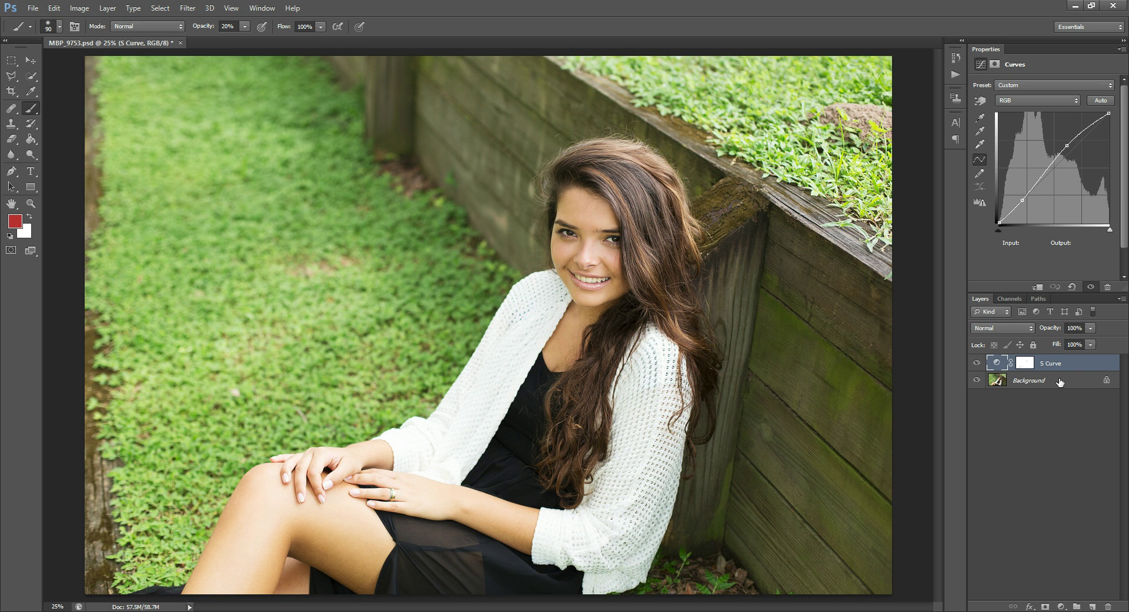
- Add a second Curves adjustment layer and raise its Blue channel with a point at input 68, output 80
click(1061, 607)
click(1074, 422)
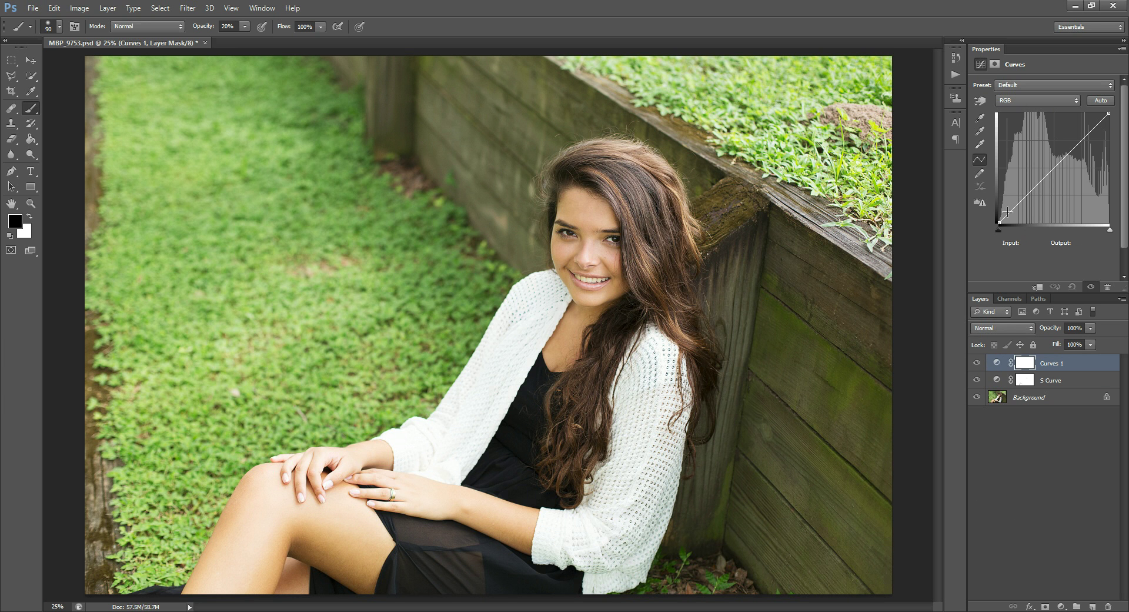
click(1017, 100)
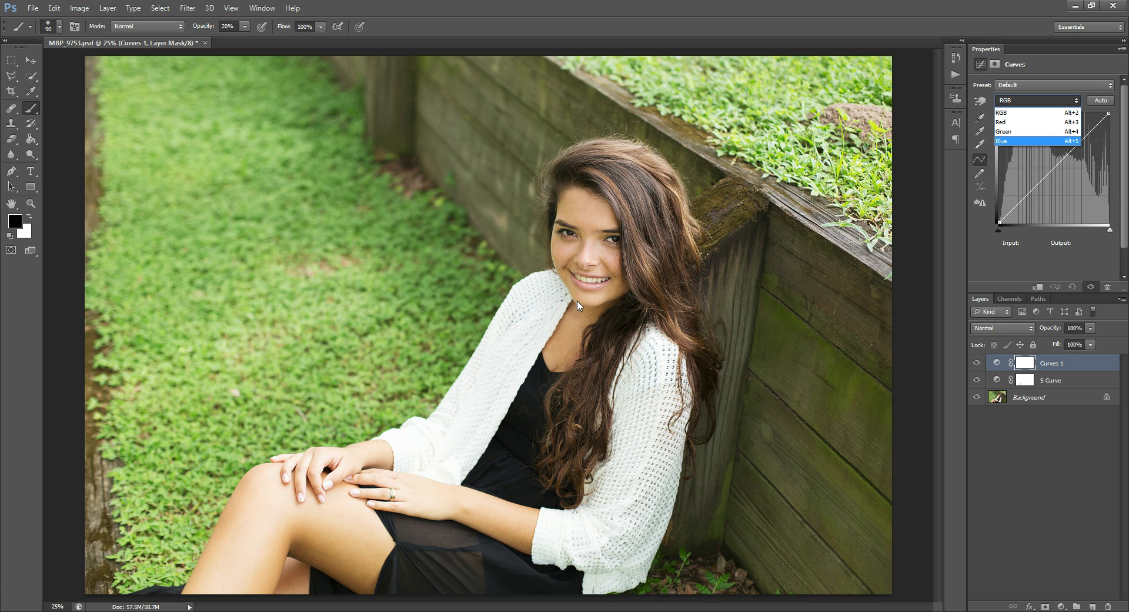
click(1010, 140)
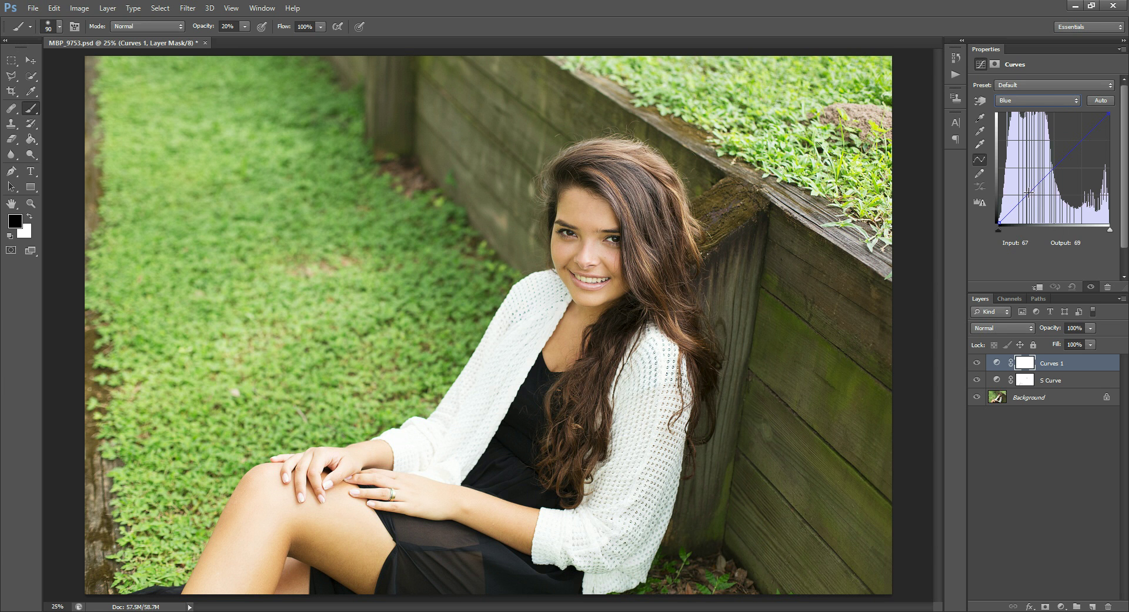
drag(1029, 193, 1028, 189)
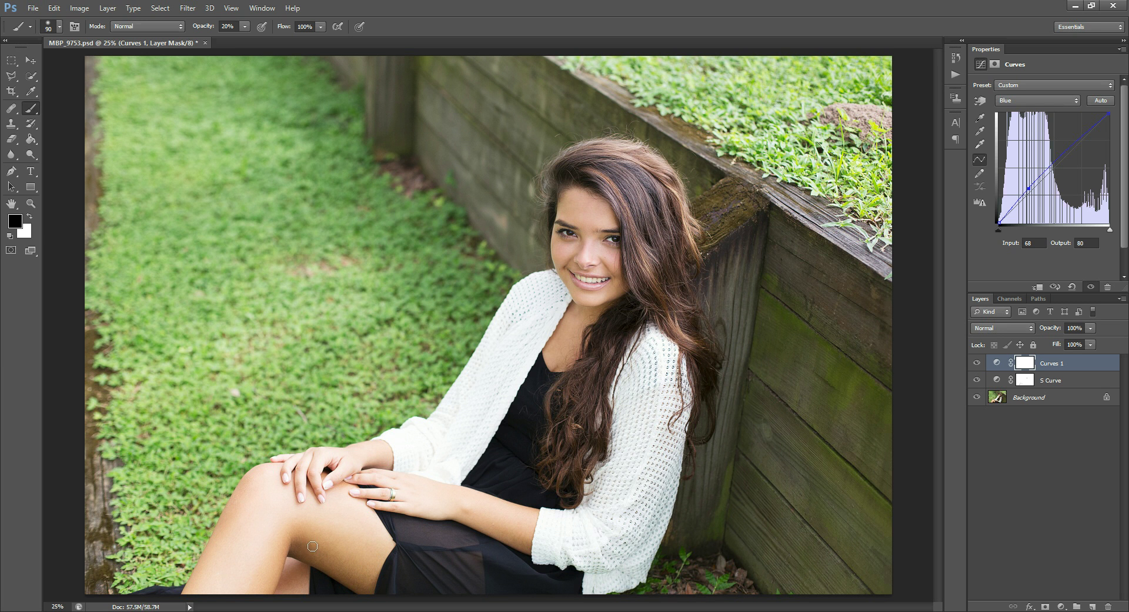
- Compare the skin tones with and without the blue curve adjustment
click(976, 363)
click(976, 363)
click(976, 363)
click(976, 363)
click(976, 362)
click(976, 363)
- Refine the blue curve's shadow and highlight points, and invert the layer's mask to black
drag(1031, 193, 1027, 186)
drag(1088, 125, 1088, 125)
click(1023, 362)
key(ctrl+i)
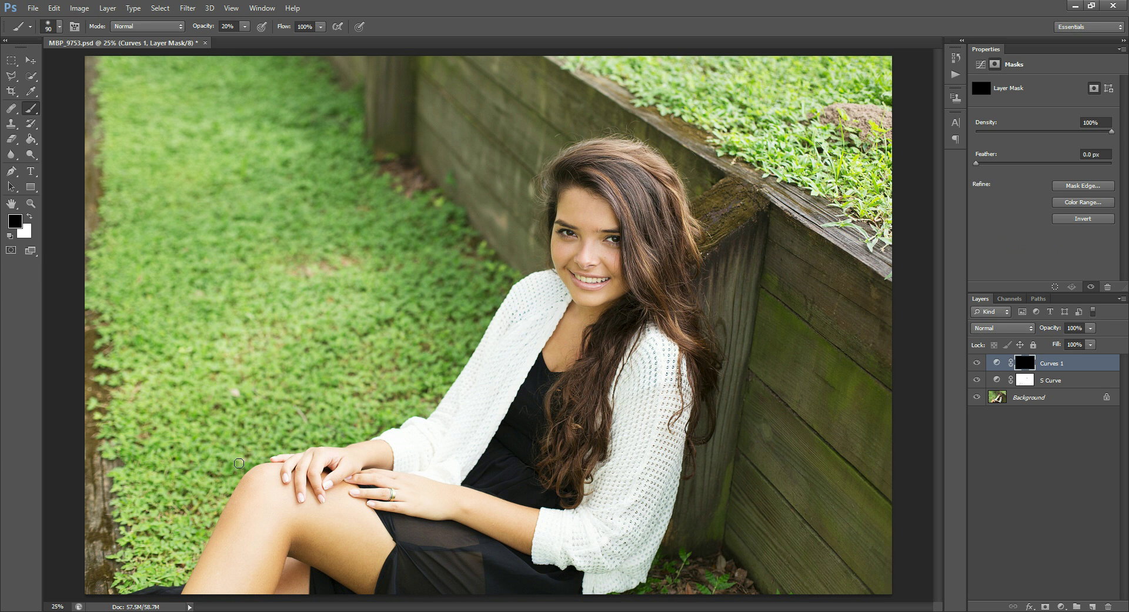
- Paint the blue correction into the black mask over the cheeks, forehead and chin with a white 125 px Brush at 20% opacity
click(31, 217)
key(bracketright)
key(bracketright)
key(bracketright)
key(bracketright)
key(bracketright)
key(bracketright)
click(30, 203)
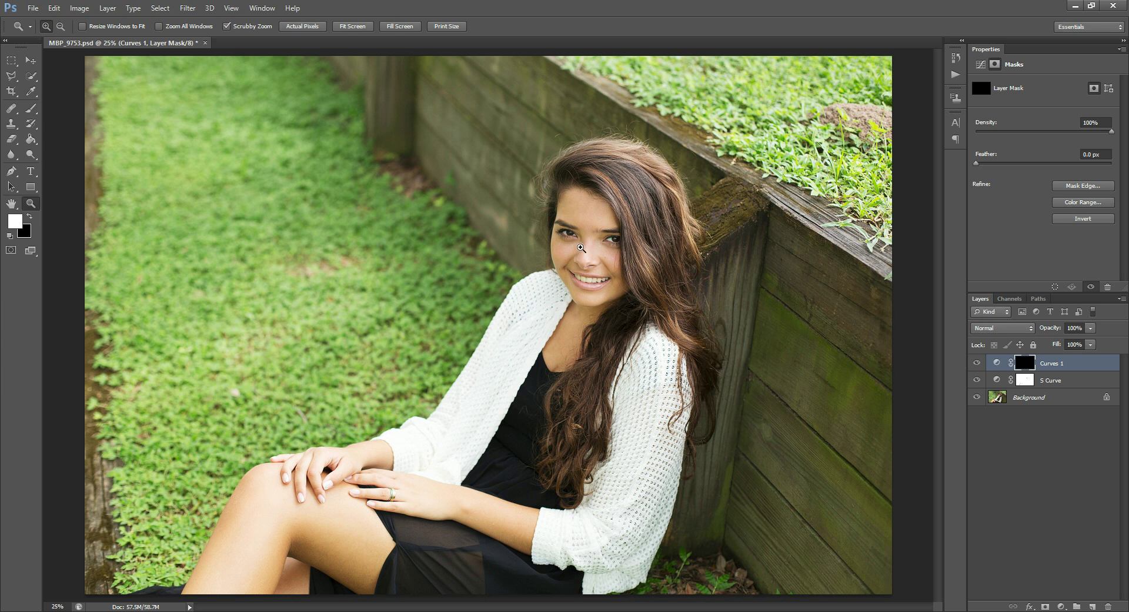
click(593, 236)
click(612, 248)
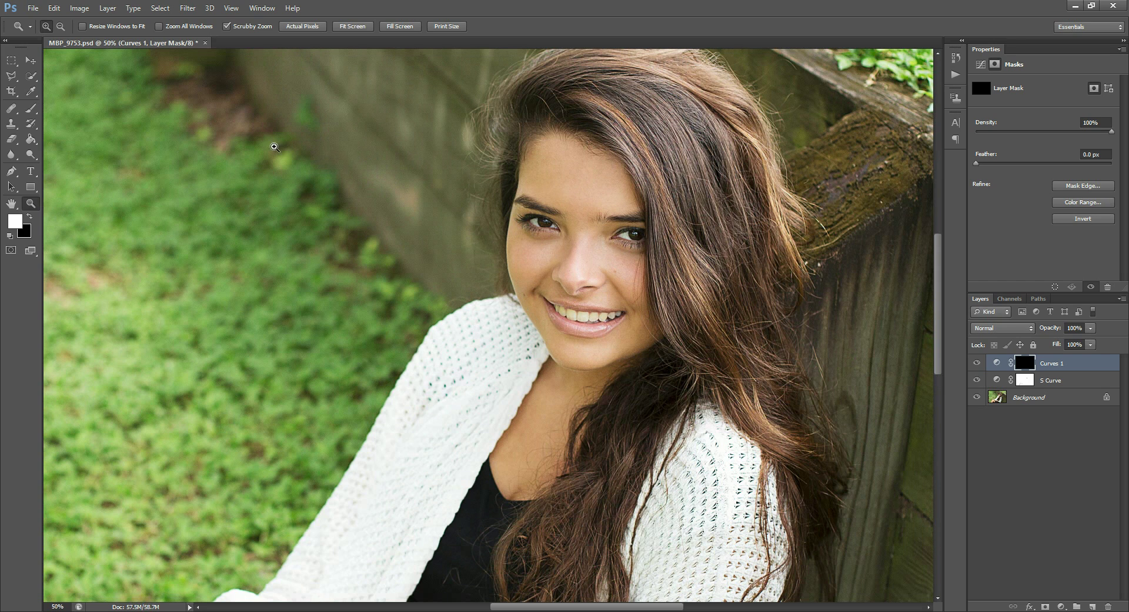
click(30, 108)
key(bracketleft)
key(bracketleft)
key(bracketleft)
key(bracketleft)
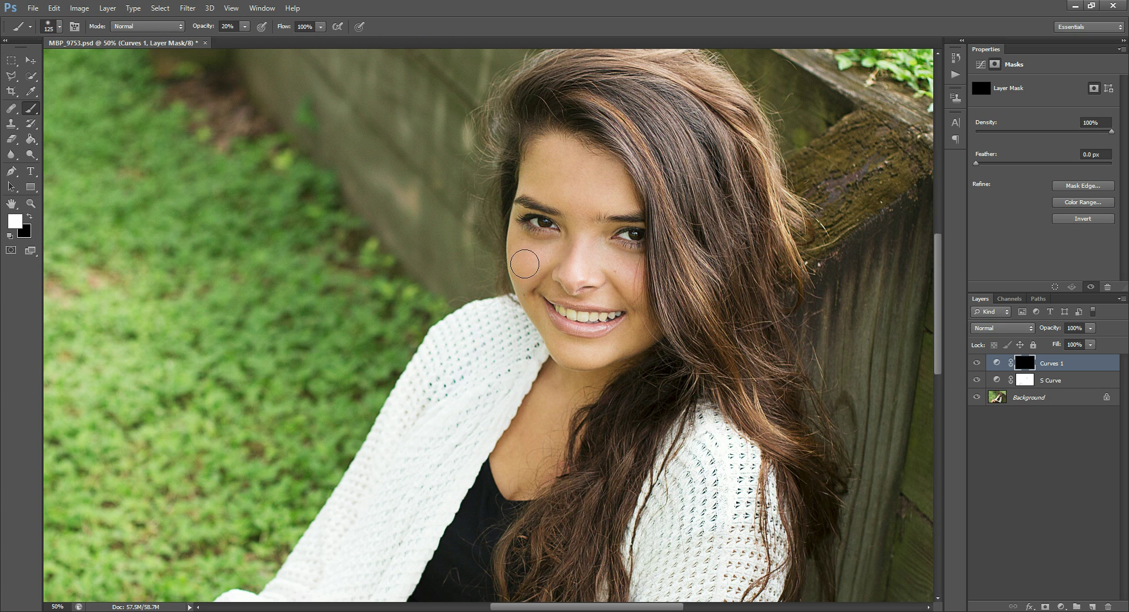
mouse_move(518, 237)
mouse_down()
mouse_move(539, 254)
mouse_move(580, 235)
mouse_move(624, 273)
mouse_up()
mouse_move(553, 144)
mouse_down()
mouse_move(621, 206)
mouse_move(611, 174)
mouse_move(619, 191)
mouse_move(586, 166)
mouse_up()
drag(570, 351, 632, 329)
drag(533, 296, 541, 304)
- Enlarge the brush to 200 px and paint the blue correction over the chest and neck
scroll(588, 294, down, 2)
key(bracketright)
key(bracketright)
key(bracketright)
mouse_move(506, 398)
mouse_down()
mouse_move(556, 318)
mouse_move(590, 323)
mouse_move(525, 323)
mouse_up()
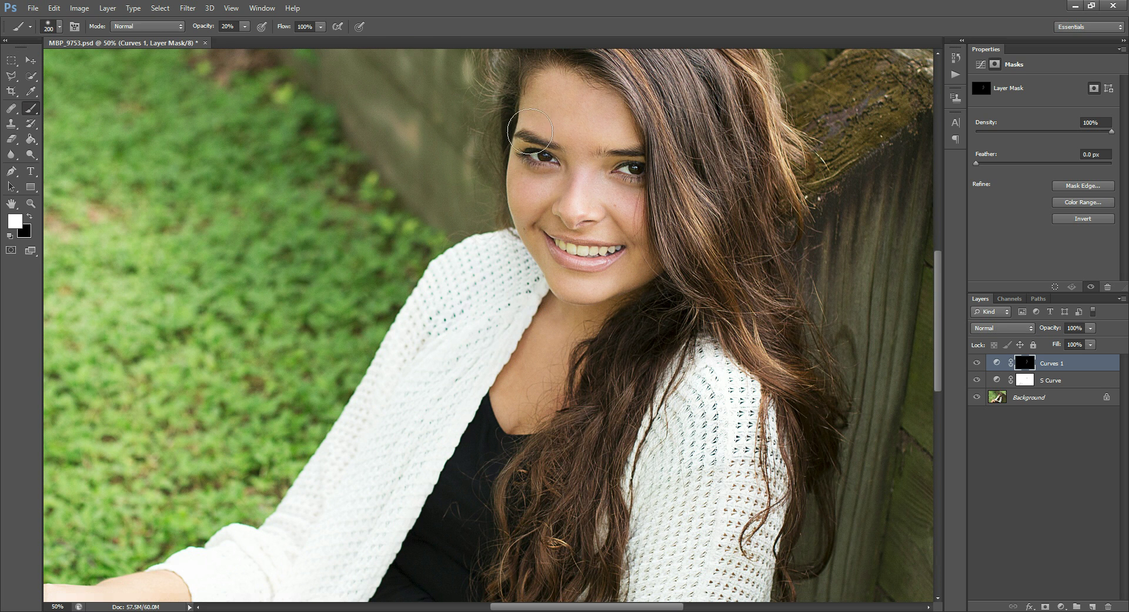
- Reduce the brush size to 40 px
key(bracketleft)
key(bracketleft)
key(bracketleft)
key(bracketleft)
key(bracketleft)
key(bracketleft)
key(bracketleft)
key(bracketleft)
key(bracketleft)
key(bracketleft)
key(bracketleft)
scroll(273, 219, down, 2)
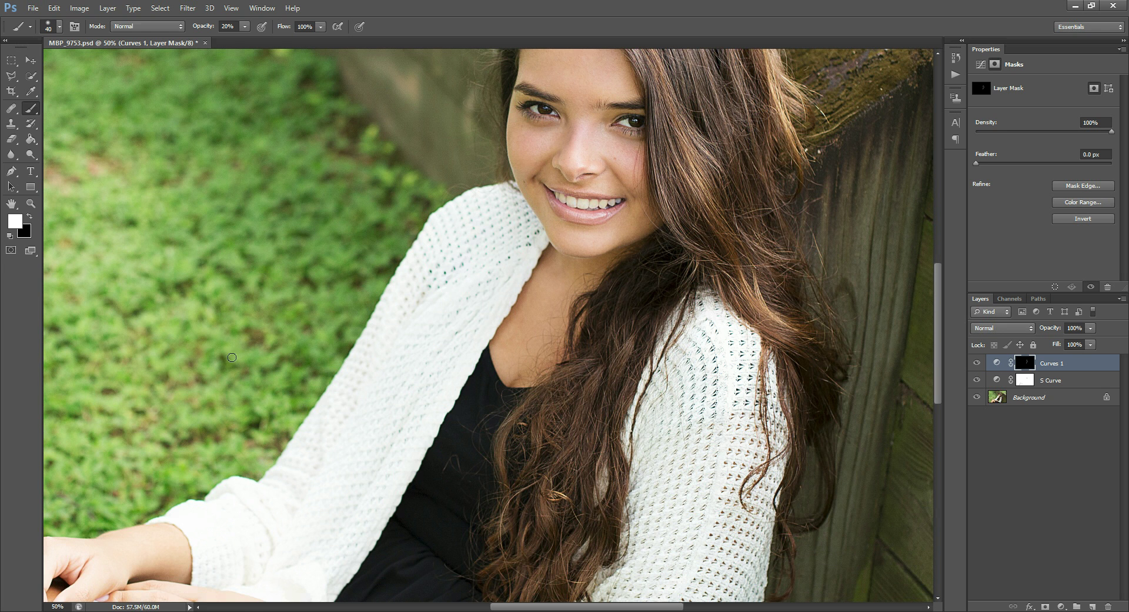
- Enlarge the brush to 250 px and paint the blue correction over the legs and forearm
click(32, 203)
alt+click(368, 267)
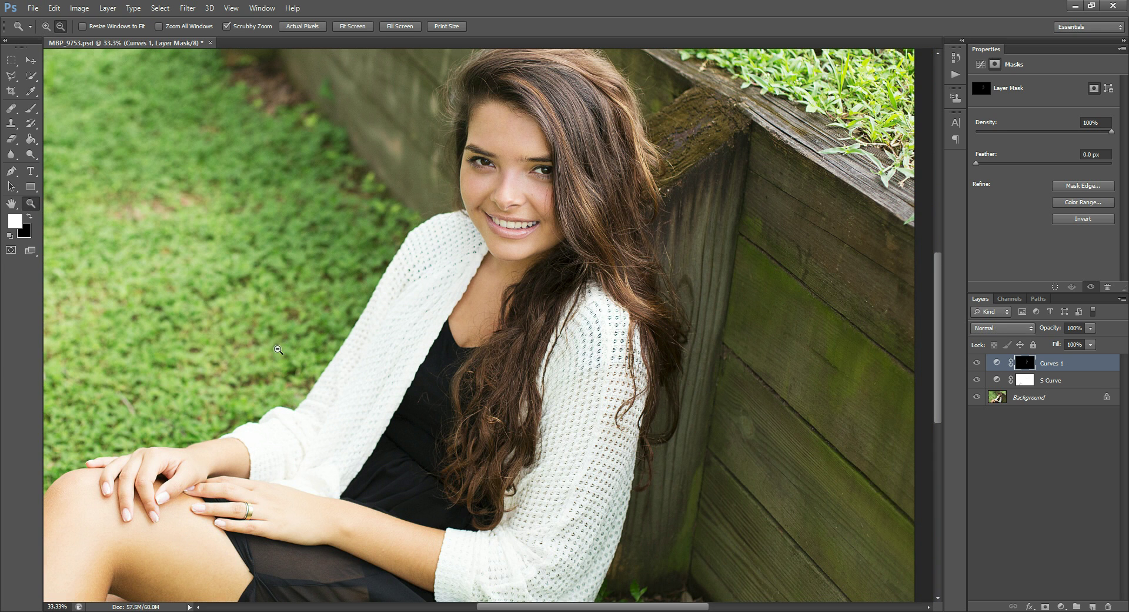
click(30, 108)
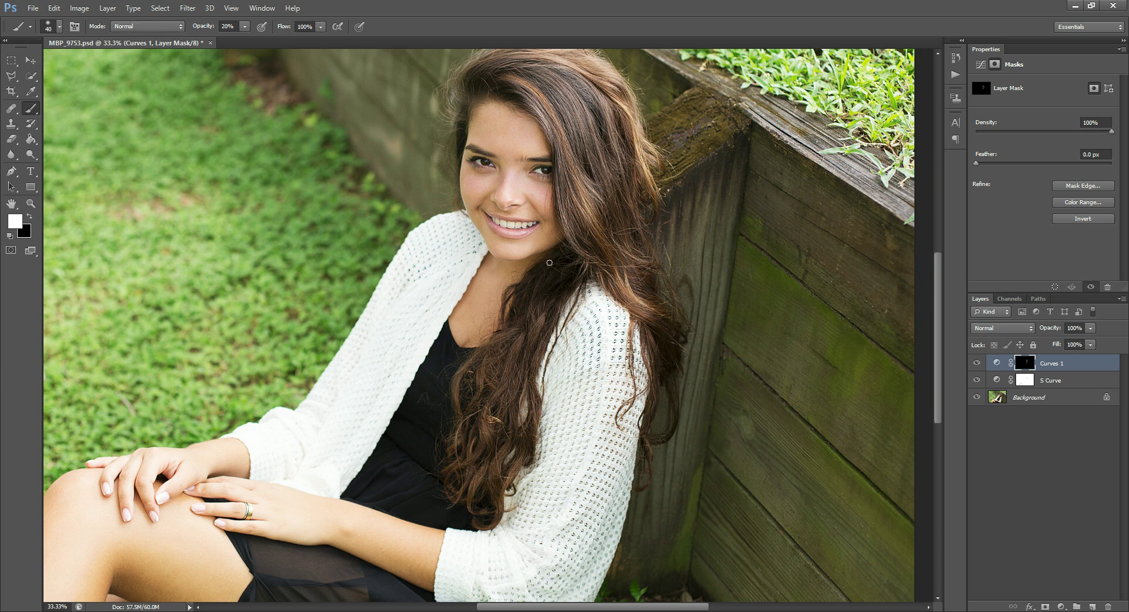
scroll(413, 374, down, 3)
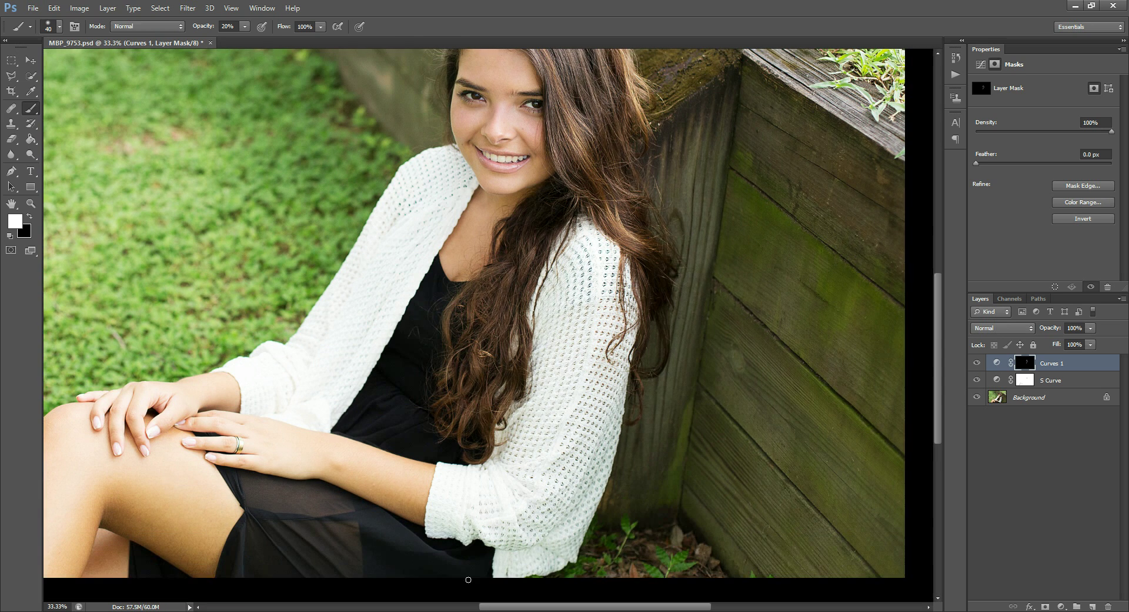
drag(506, 608, 461, 608)
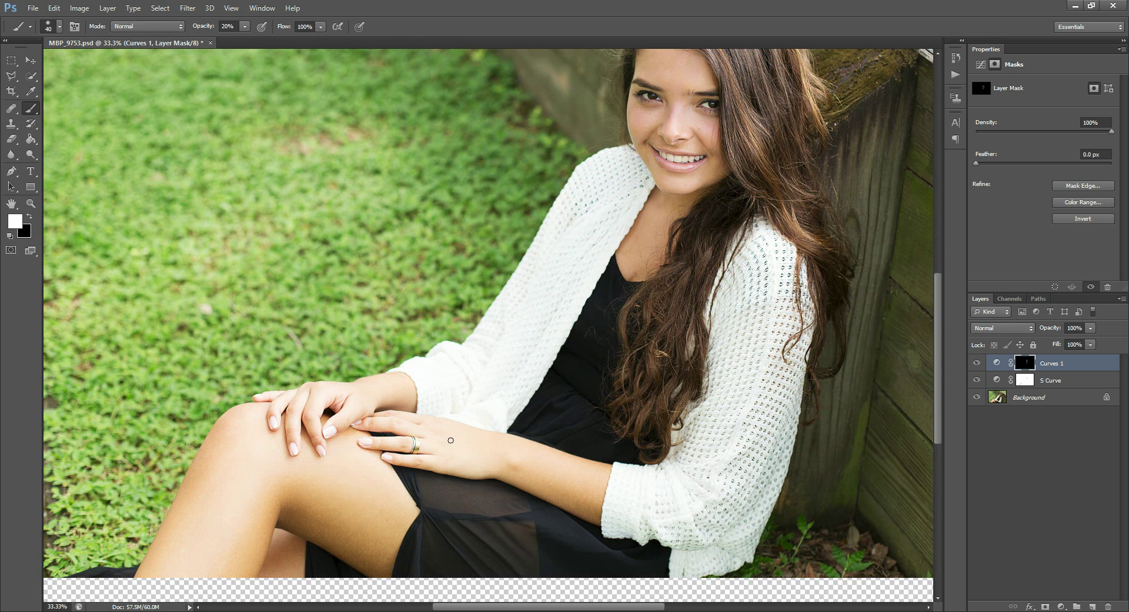
key(bracketright)
key(bracketright)
key(bracketright)
key(bracketright)
key(bracketright)
key(bracketright)
key(bracketright)
key(bracketright)
key(bracketright)
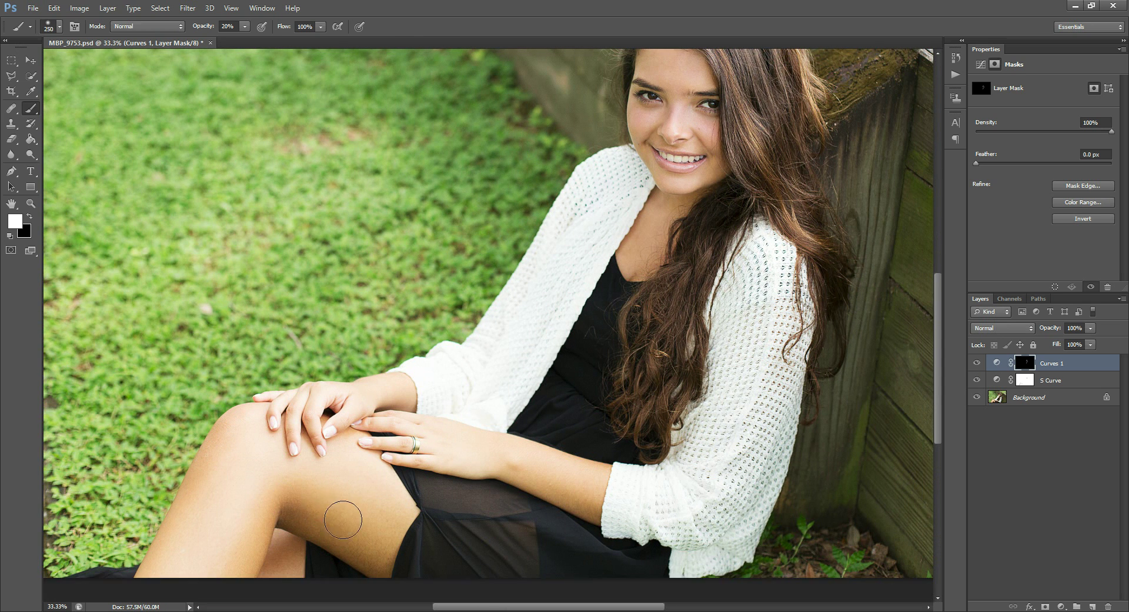
mouse_move(318, 491)
mouse_down()
mouse_move(354, 540)
mouse_move(378, 524)
mouse_move(377, 555)
mouse_move(393, 503)
mouse_move(255, 481)
mouse_move(237, 581)
mouse_up()
mouse_move(260, 514)
mouse_down()
mouse_move(279, 495)
mouse_move(335, 517)
mouse_move(314, 498)
mouse_move(340, 509)
mouse_up()
drag(563, 484, 482, 454)
- Paint the blue correction into the mask over the hair beside the face
scroll(423, 348, up, 5)
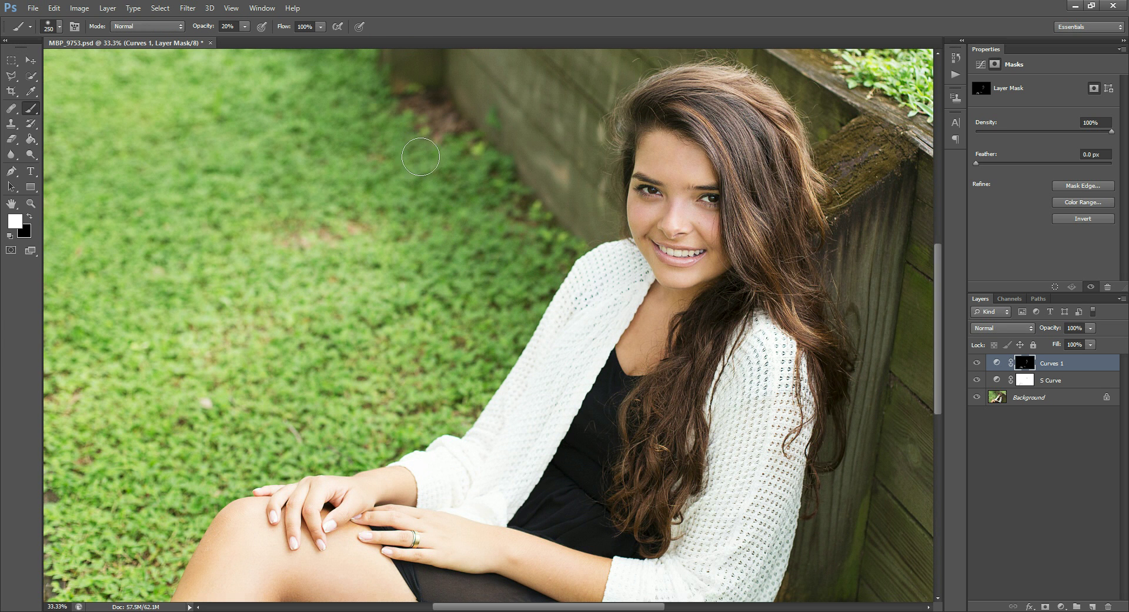
mouse_move(791, 201)
mouse_down()
mouse_move(814, 249)
mouse_move(817, 192)
mouse_up()
click(31, 202)
alt+click(795, 352)
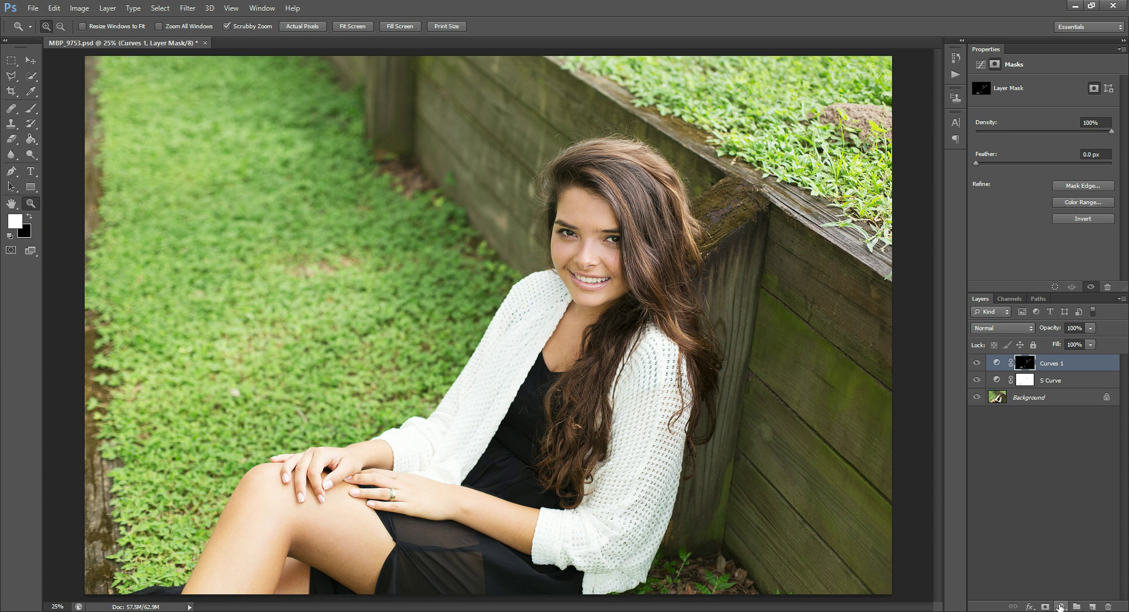
- Add a second masked Curves adjustment layer and raise its RGB curve to input 158, output 191
click(1062, 606)
click(1035, 431)
drag(1071, 149, 1066, 139)
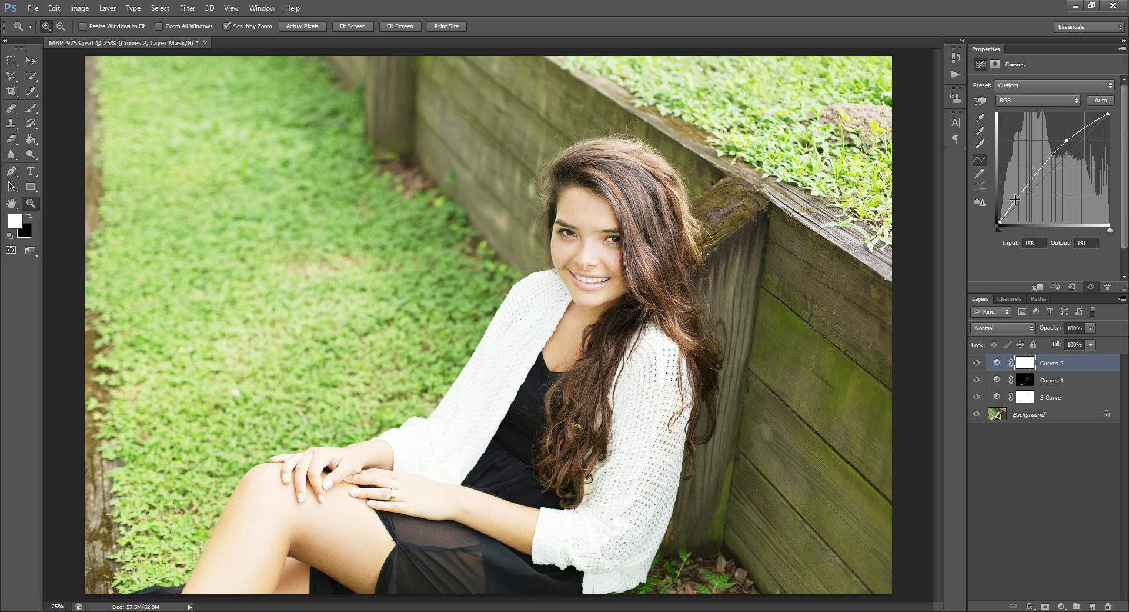
- Try flatter curve shapes, lifting the shadow point to output 63 and lowering the highlight point to input 188, output 167
drag(1015, 200, 1017, 198)
drag(1066, 141, 1071, 142)
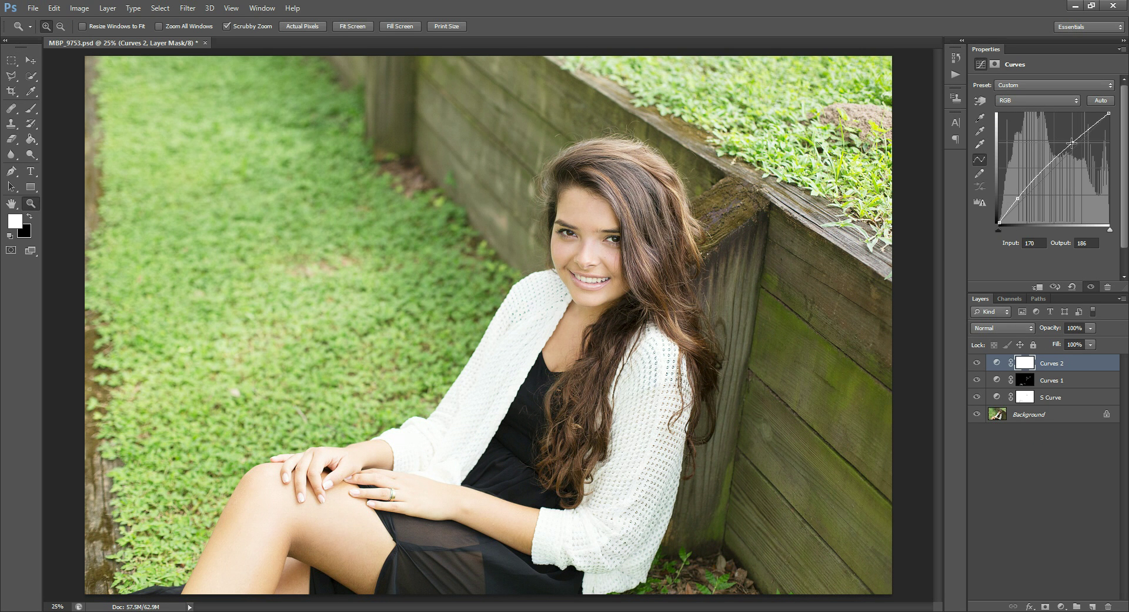
drag(1016, 198, 1017, 199)
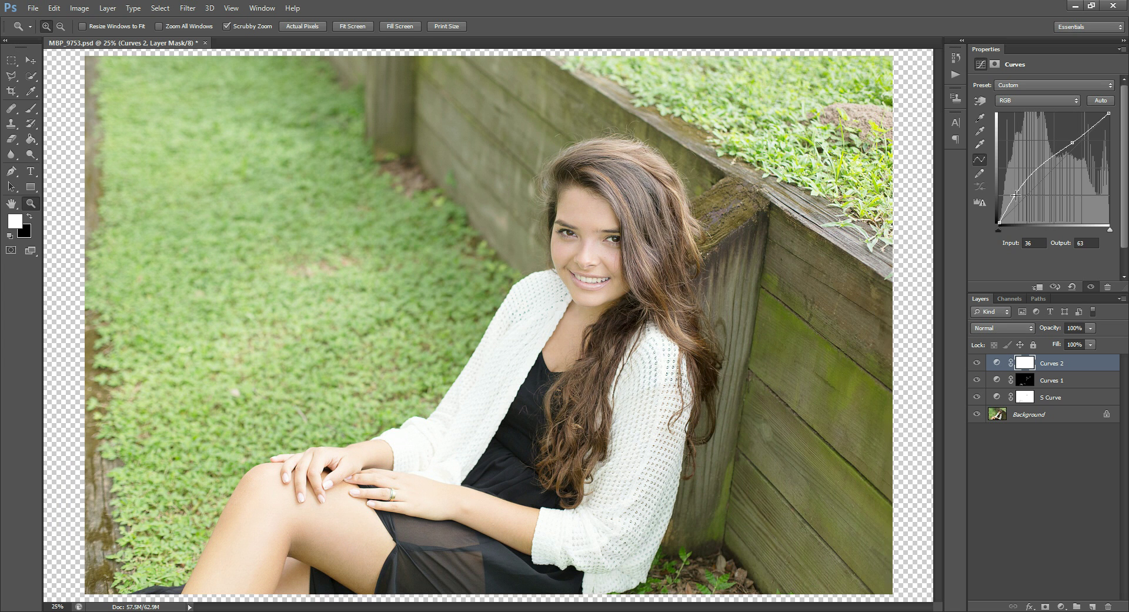
drag(1072, 142, 1069, 144)
drag(1016, 195, 999, 228)
drag(1069, 145, 1060, 139)
drag(1019, 199, 1018, 201)
drag(1061, 140, 1079, 151)
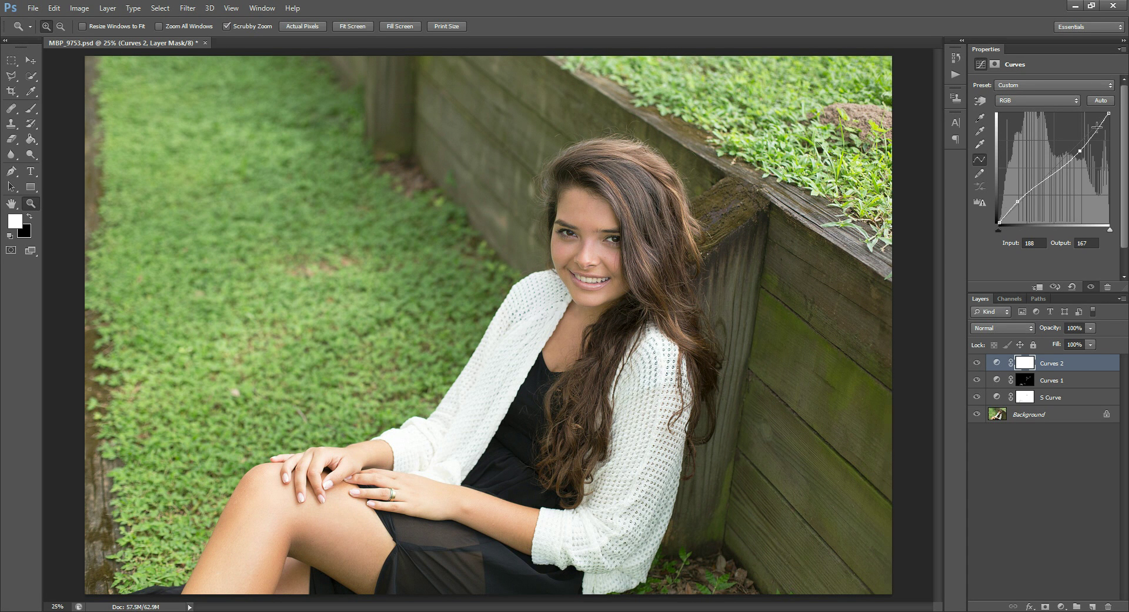
click(977, 364)
click(976, 364)
- Reshape the curve to brighten the highlights at input 158, output 186, with a shadow point near the diagonal, and invert the layer mask
key(Delete)
mouse_move(1070, 148)
mouse_down()
mouse_move(1066, 130)
mouse_move(1066, 143)
mouse_up()
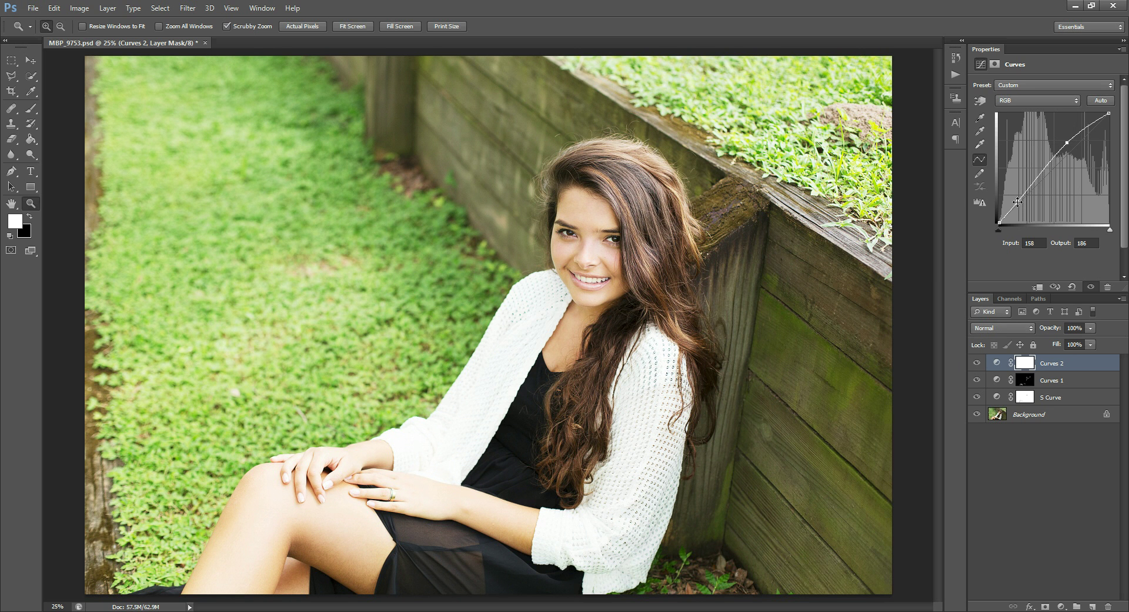
drag(1016, 201, 1019, 199)
click(1066, 144)
key(ctrl+i)
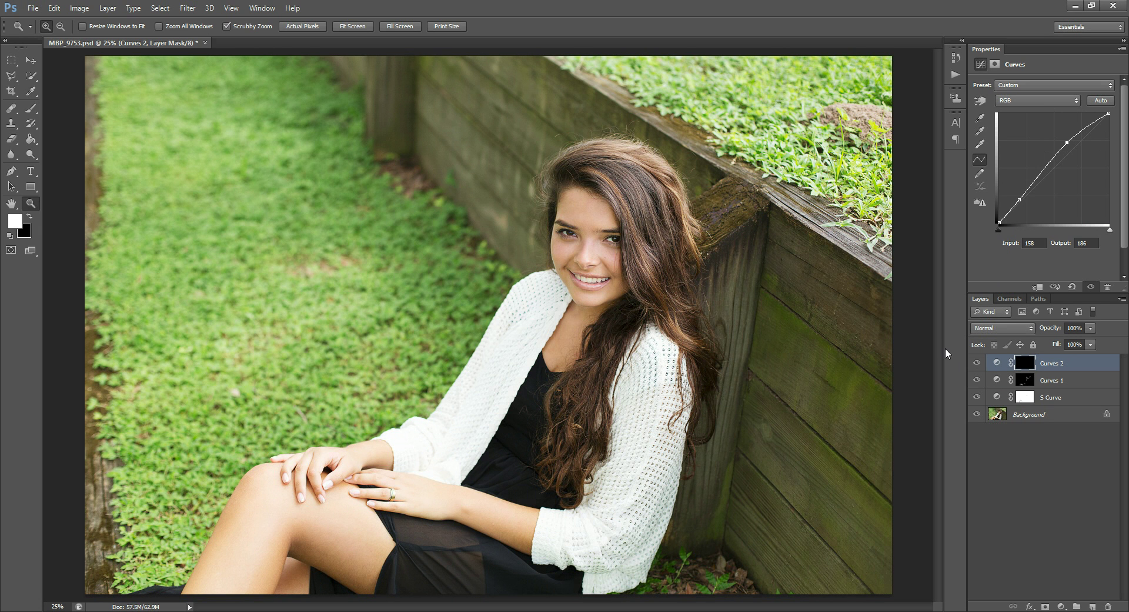
- Reduce the brush to 50 px and paint the brightening into the mask over both eyes at 20% opacity
click(31, 108)
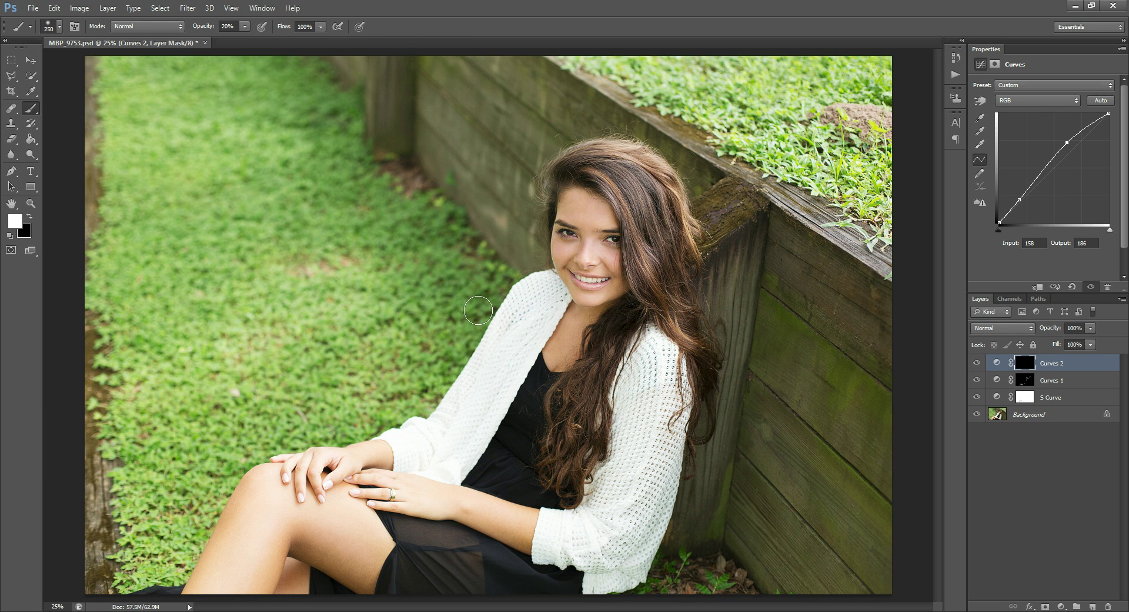
key(bracketleft)
key(bracketleft)
key(bracketleft)
key(bracketleft)
key(bracketleft)
key(bracketleft)
click(31, 203)
click(579, 233)
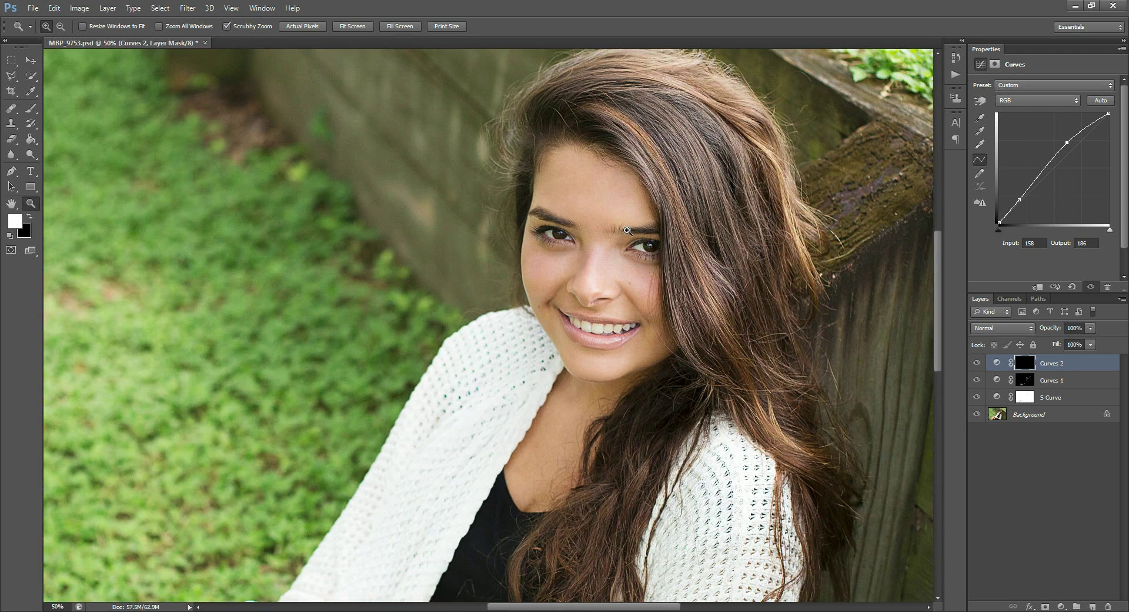
click(626, 230)
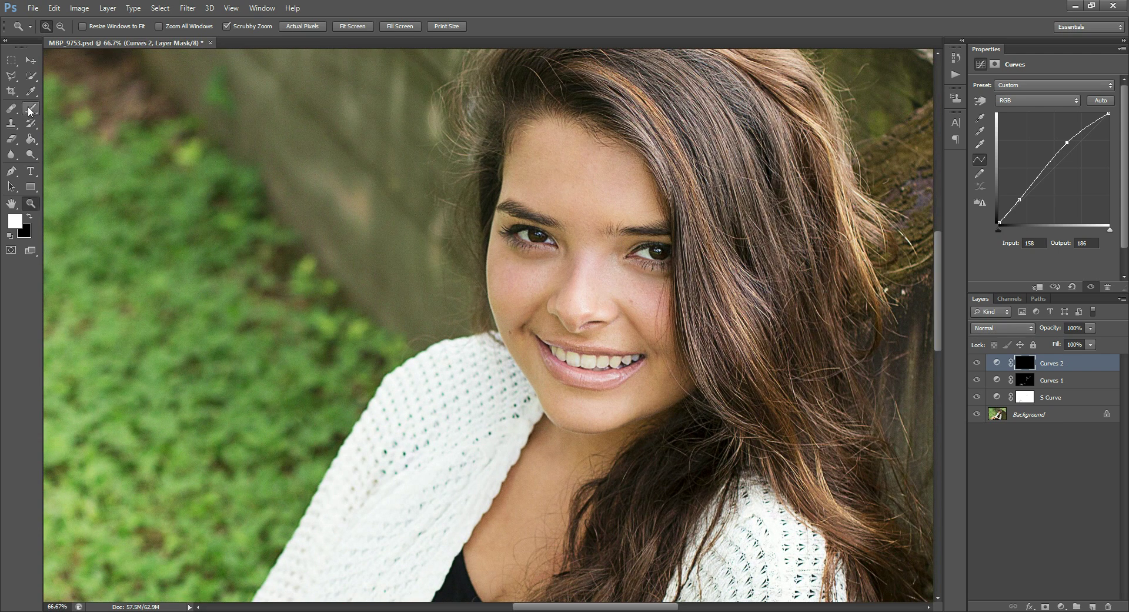
click(31, 109)
mouse_move(530, 263)
mouse_down()
mouse_move(504, 246)
mouse_move(541, 259)
mouse_move(517, 251)
mouse_move(542, 256)
mouse_move(518, 252)
mouse_move(533, 229)
mouse_up()
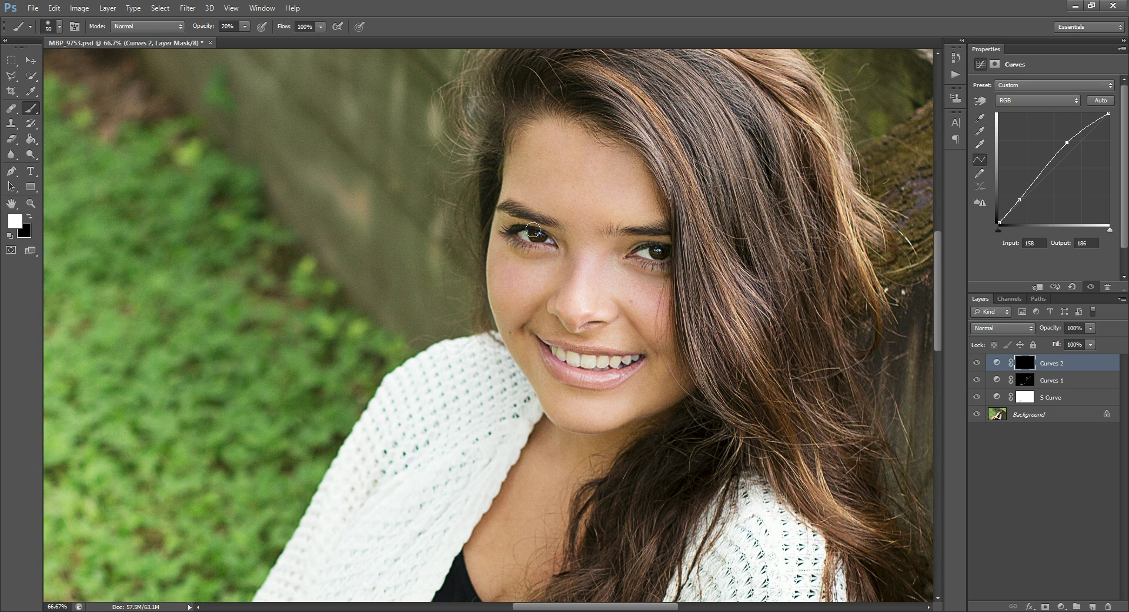
drag(638, 256, 649, 267)
- Enlarge the brush and paint the brightening over both cheeks, and over the forehead at 175 px
key(bracketright)
key(bracketright)
key(bracketright)
mouse_move(508, 271)
mouse_down()
mouse_move(504, 262)
mouse_move(535, 275)
mouse_move(500, 261)
mouse_up()
drag(622, 302, 645, 296)
key(bracketright)
key(bracketright)
key(bracketright)
mouse_move(592, 177)
mouse_down()
mouse_move(587, 188)
mouse_move(620, 181)
mouse_up()
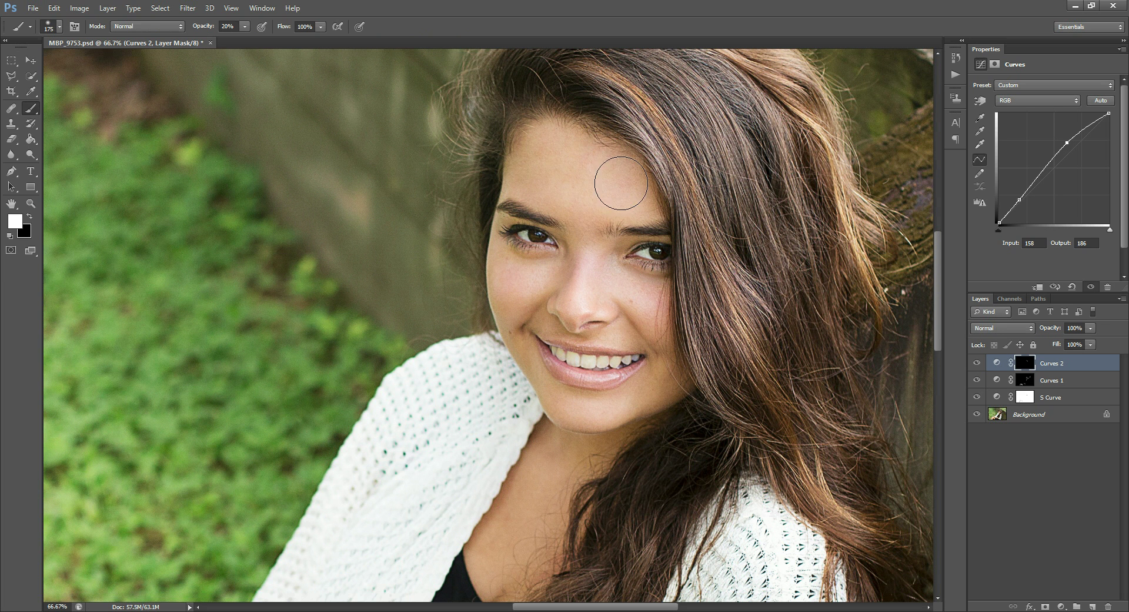
- Reduce the brush to 70 px and paint the brightening over the chin and the skin above the upper lip
key(bracketright)
key(bracketleft)
key(bracketleft)
key(bracketleft)
key(bracketleft)
key(bracketleft)
key(bracketleft)
key(bracketleft)
mouse_move(566, 406)
mouse_down()
mouse_move(614, 408)
mouse_move(598, 407)
mouse_up()
drag(603, 332, 607, 340)
- Paint the brightening into the mask over the forearm with a 150 px brush
scroll(572, 259, down, 2)
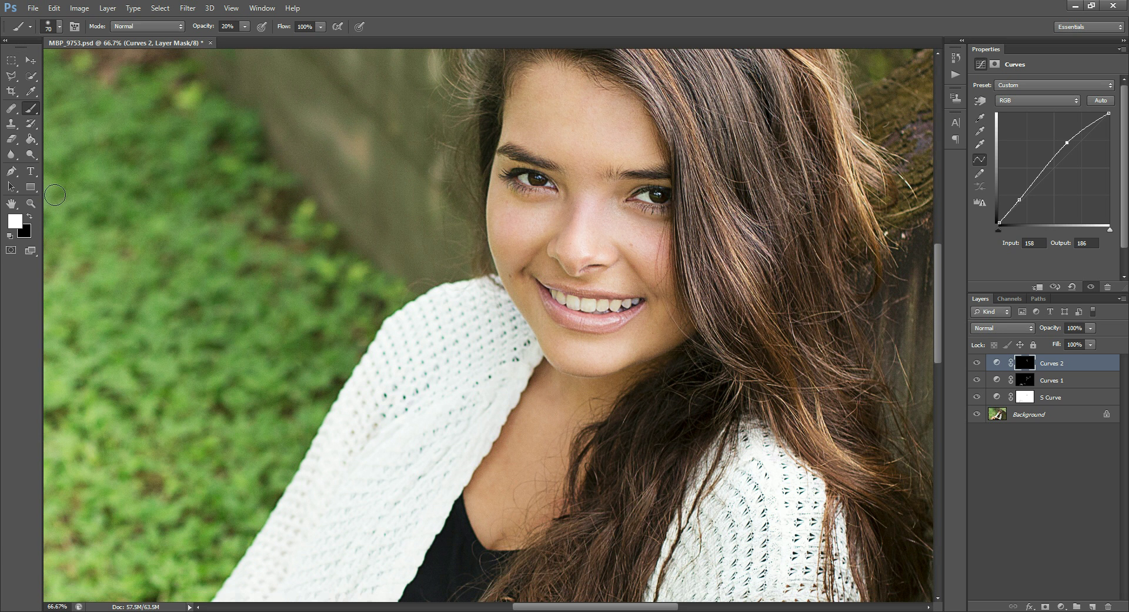
click(30, 204)
alt+click(357, 207)
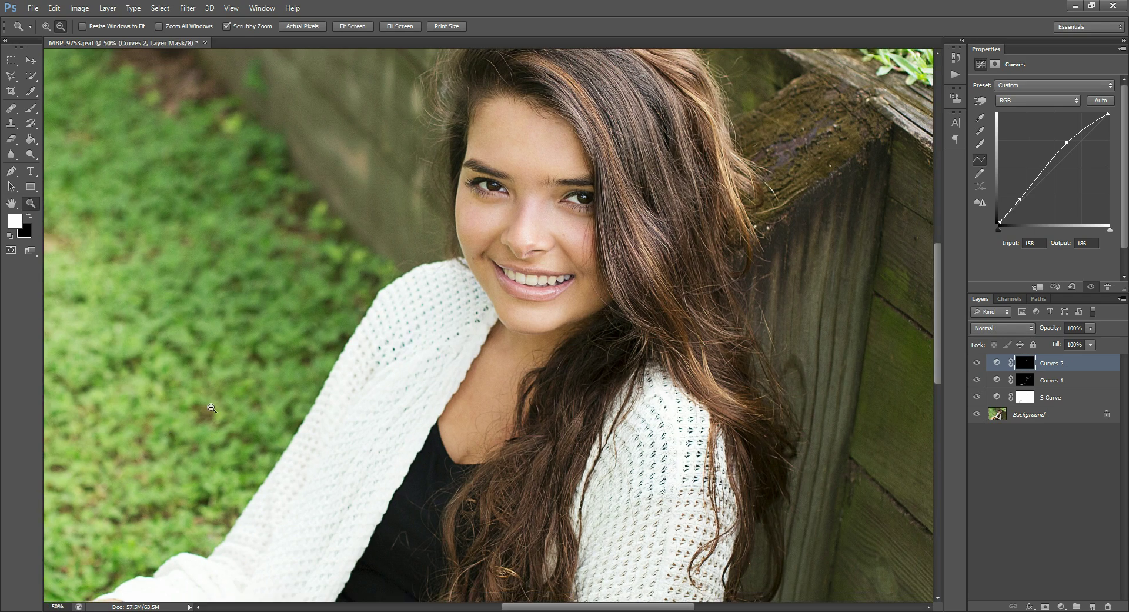
alt+click(214, 398)
alt+click(258, 344)
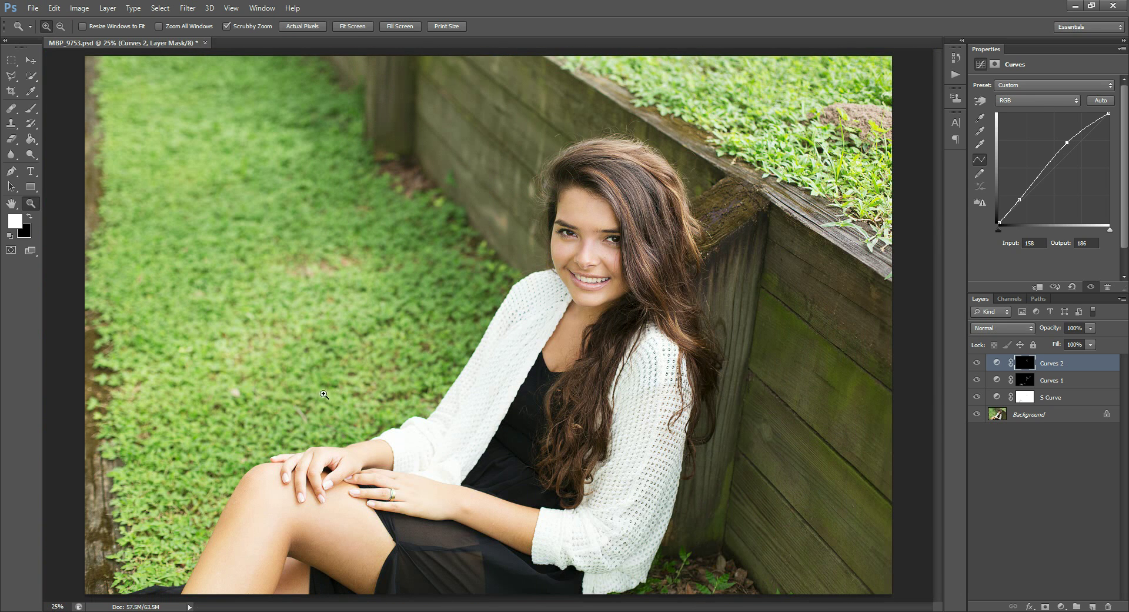
click(30, 109)
drag(521, 520, 488, 506)
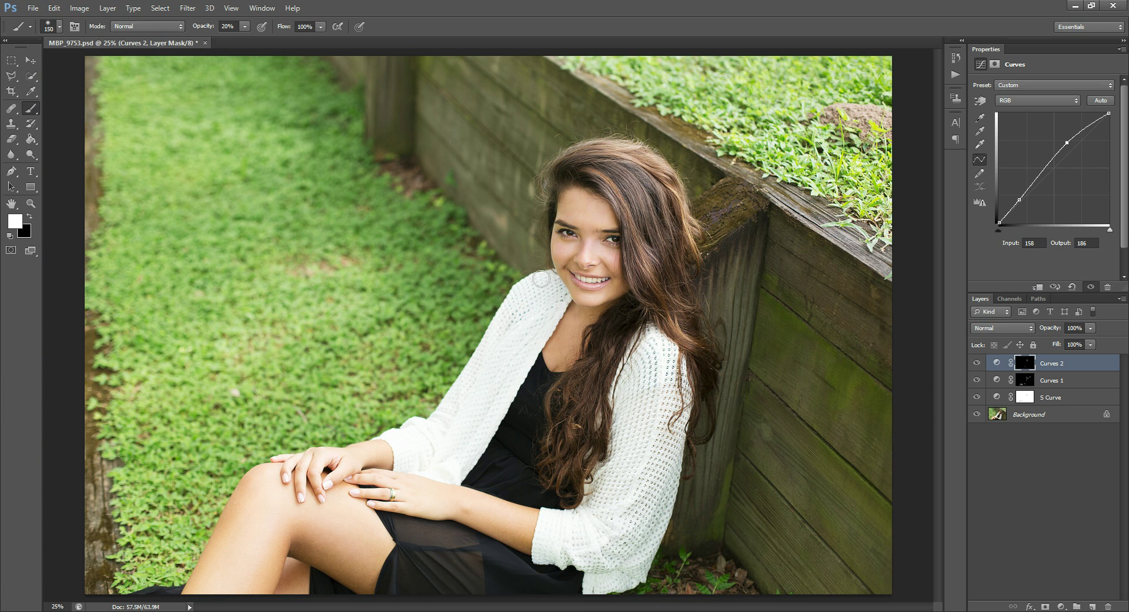
- Add a third Curves layer darkening the image with points at input 67, output 38 and input 208, output 187, and invert its mask
click(1062, 607)
click(1041, 420)
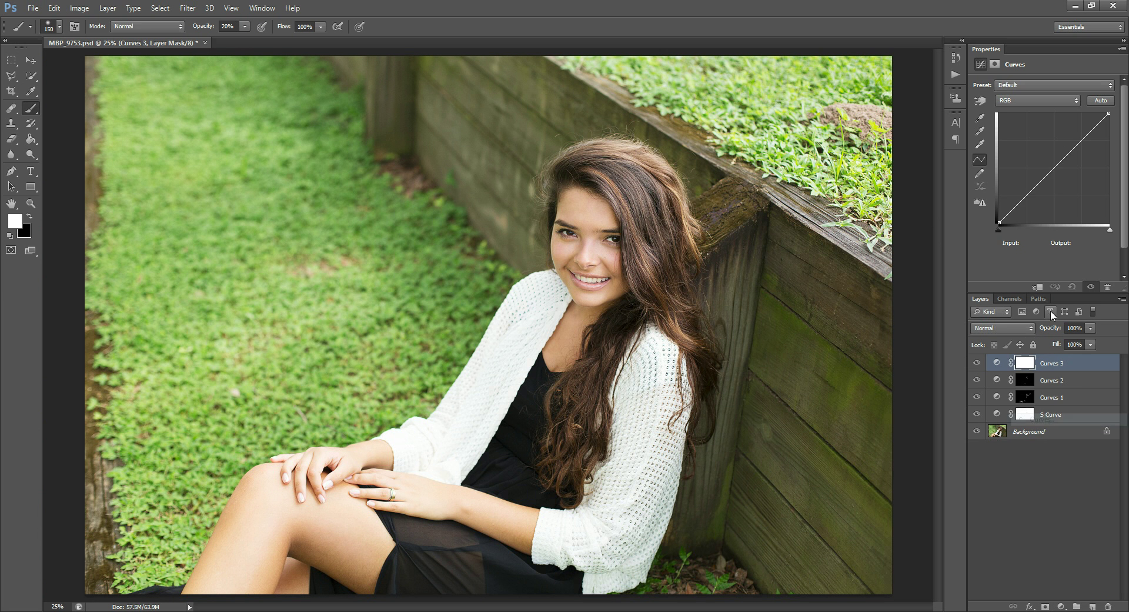
drag(1018, 200, 1027, 206)
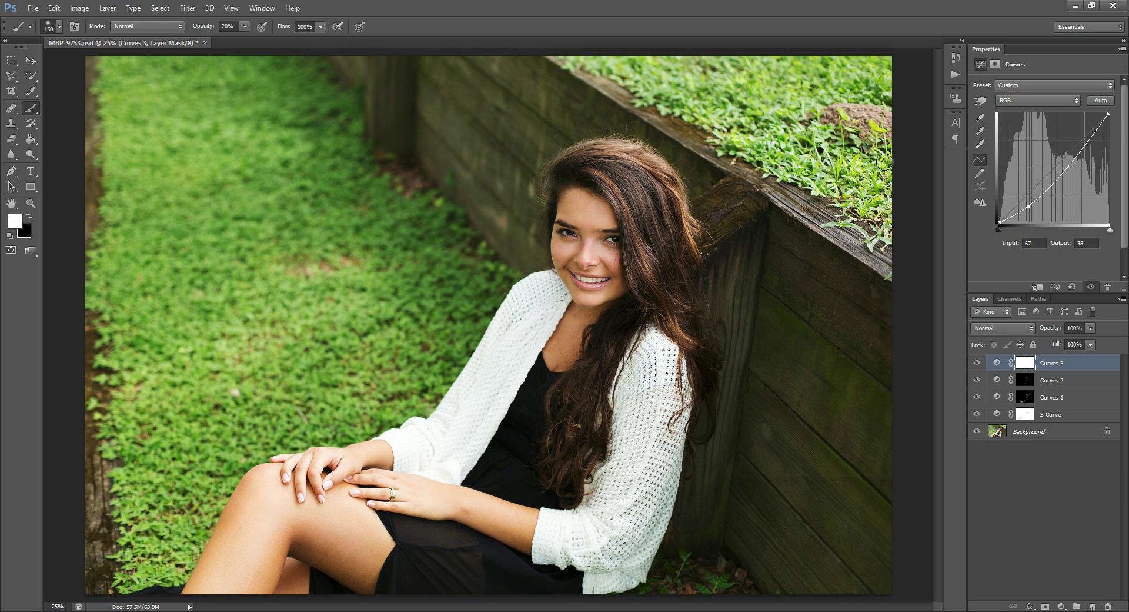
mouse_move(1087, 143)
mouse_down()
mouse_move(1095, 149)
mouse_move(1089, 141)
mouse_up()
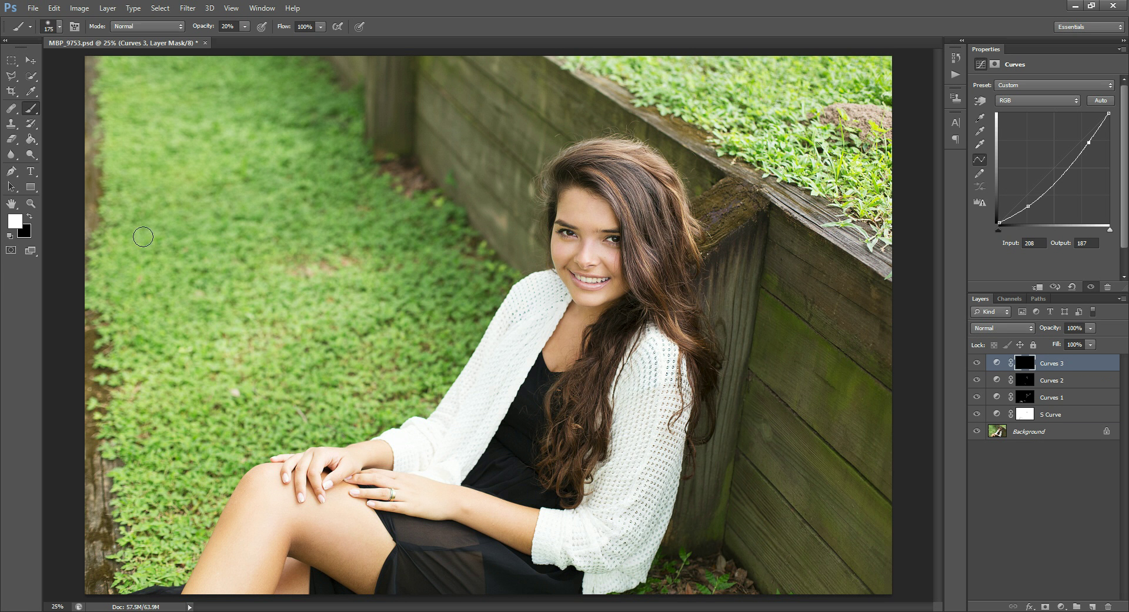
- Set the brush to 1200 px and 80% opacity, and paint the darkening over the lawn and the wooden wall
key(bracketright)
key(bracketright)
key(bracketright)
key(bracketright)
key(bracketright)
key(bracketright)
key(bracketright)
key(bracketright)
key(bracketright)
key(bracketright)
key(bracketright)
key(bracketright)
mouse_move(161, 197)
mouse_down()
mouse_move(89, 312)
mouse_move(122, 266)
mouse_move(149, 144)
mouse_move(123, 51)
mouse_move(137, 84)
mouse_move(210, 107)
mouse_move(390, 93)
mouse_move(380, 114)
mouse_move(448, 81)
mouse_move(412, 191)
mouse_move(424, 207)
mouse_move(349, 303)
mouse_move(243, 322)
mouse_move(85, 535)
mouse_move(83, 610)
mouse_move(114, 482)
mouse_move(109, 249)
mouse_move(127, 185)
mouse_move(196, 274)
mouse_move(306, 340)
mouse_move(308, 353)
mouse_move(375, 237)
mouse_move(427, 204)
mouse_move(443, 216)
mouse_move(470, 105)
mouse_move(595, 67)
mouse_move(324, 70)
mouse_move(88, 97)
mouse_up()
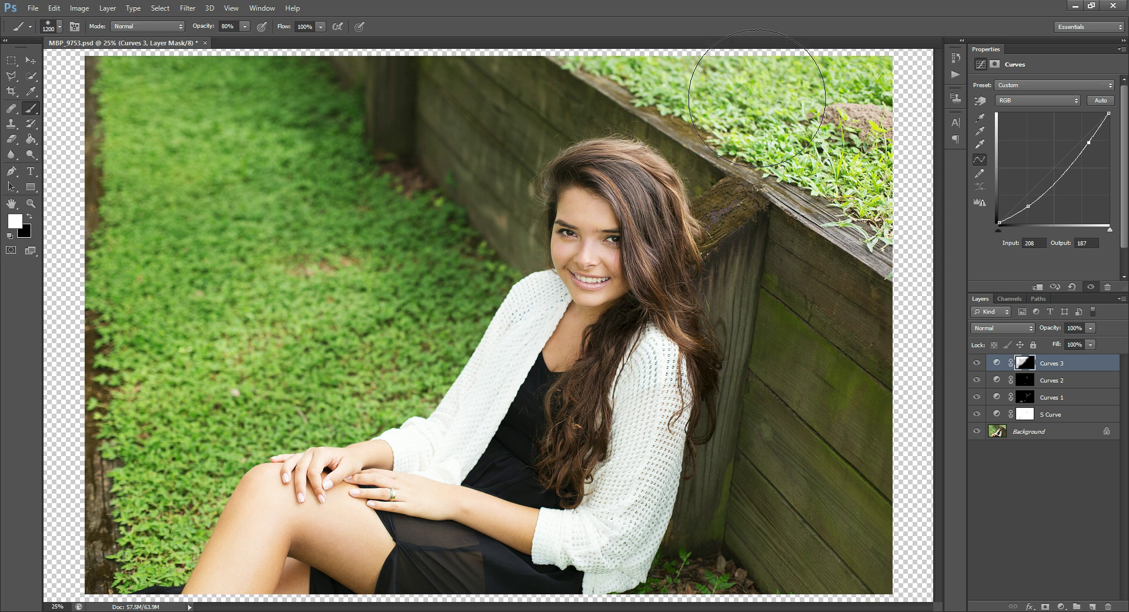
mouse_move(838, 160)
mouse_down()
mouse_move(864, 176)
mouse_move(837, 338)
mouse_move(862, 397)
mouse_move(693, 605)
mouse_move(770, 437)
mouse_move(752, 460)
mouse_move(783, 294)
mouse_move(831, 446)
mouse_move(798, 548)
mouse_move(677, 499)
mouse_move(627, 446)
mouse_move(636, 513)
mouse_up()
- Reduce the brush to 600 px and paint the darkening over the skirt, the lower wall and the lawn beside the cardigan sleeve
key(bracketleft)
key(bracketleft)
key(bracketleft)
key(bracketleft)
key(bracketleft)
key(bracketleft)
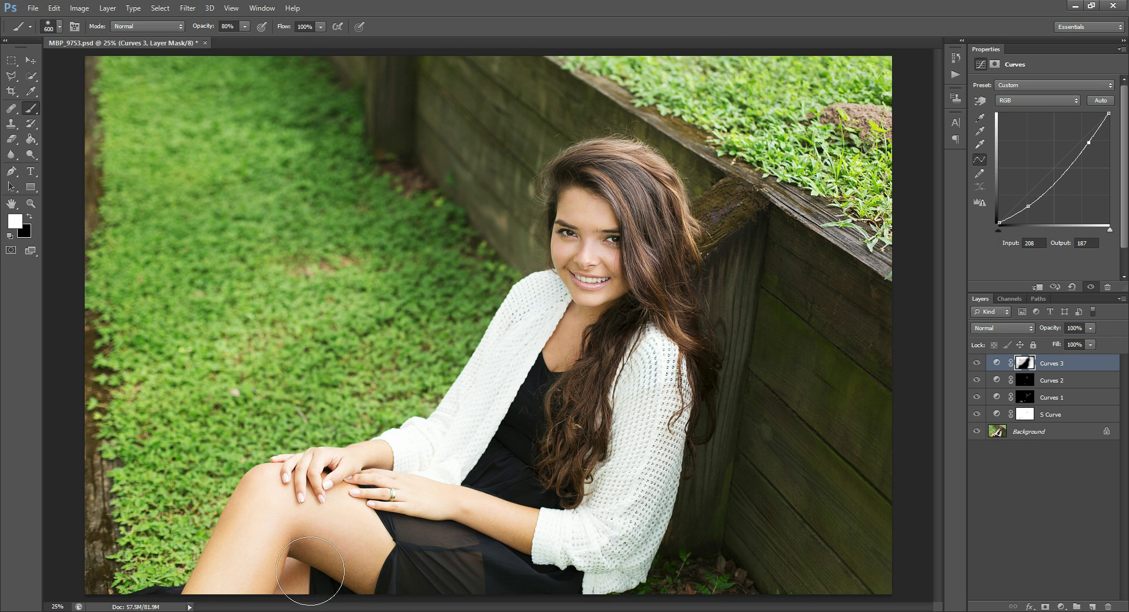
mouse_move(397, 601)
mouse_down()
mouse_move(654, 577)
mouse_move(668, 558)
mouse_move(648, 550)
mouse_move(718, 429)
mouse_up()
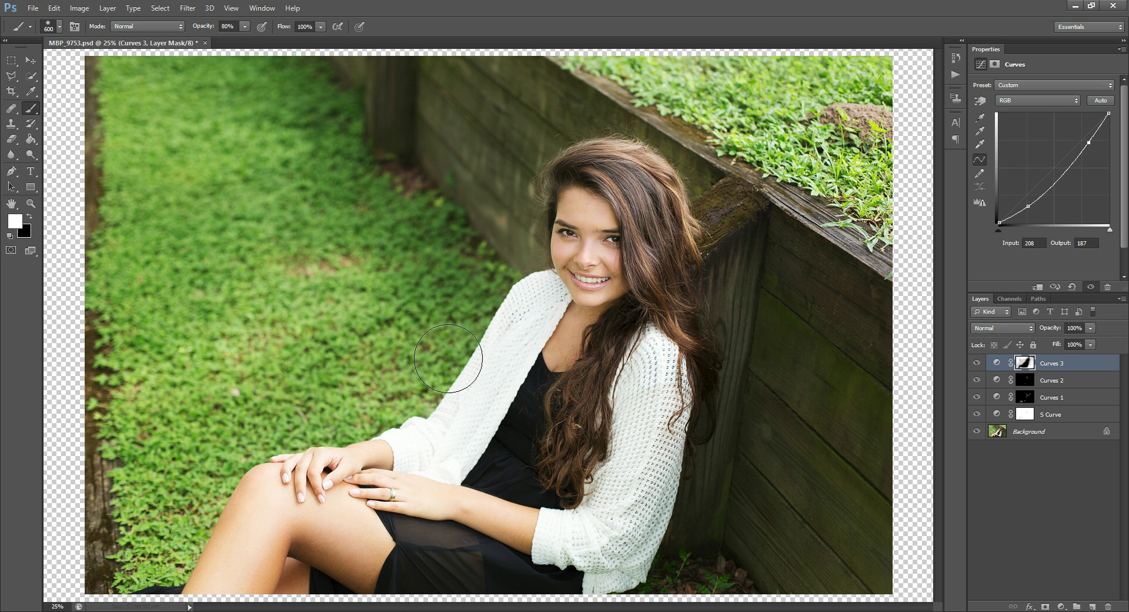
mouse_move(418, 418)
mouse_down()
mouse_move(437, 435)
mouse_move(484, 332)
mouse_move(516, 314)
mouse_up()
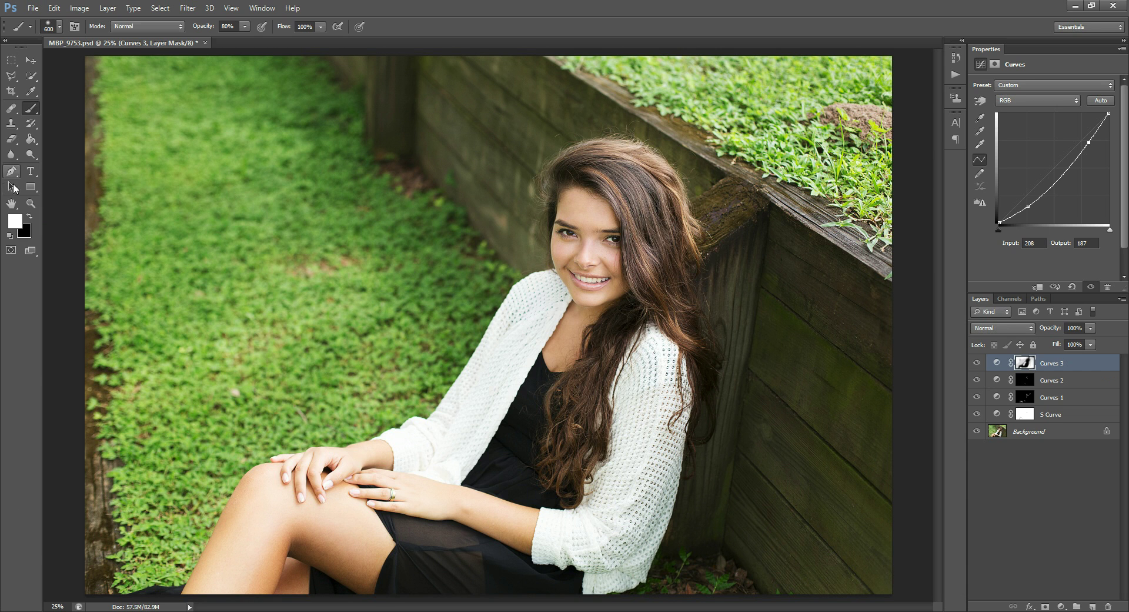
- Set the brush to 10% opacity, reduce it to 100 px and paint subtle darkening along both edges of the face
click(31, 203)
click(629, 274)
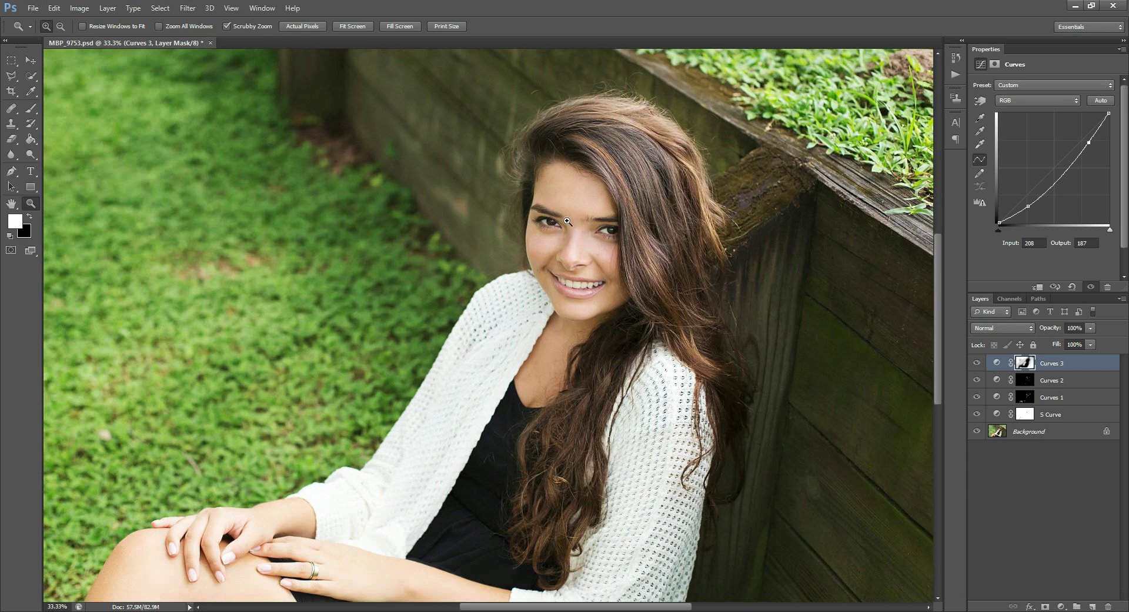
click(464, 235)
click(30, 109)
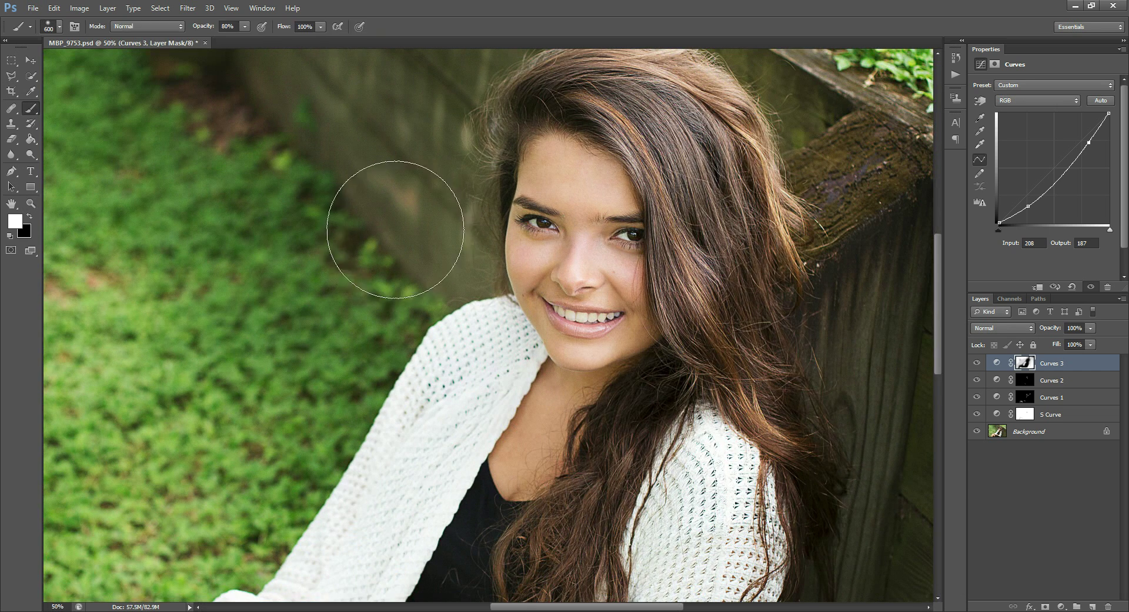
key(bracketleft)
key(bracketleft)
key(bracketleft)
key(bracketleft)
key(bracketleft)
key(bracketleft)
key(bracketleft)
key(1)
mouse_move(636, 338)
mouse_down()
mouse_move(650, 333)
mouse_move(628, 350)
mouse_move(641, 324)
mouse_move(649, 348)
mouse_up()
key(bracketleft)
drag(501, 311, 518, 273)
key(bracketleft)
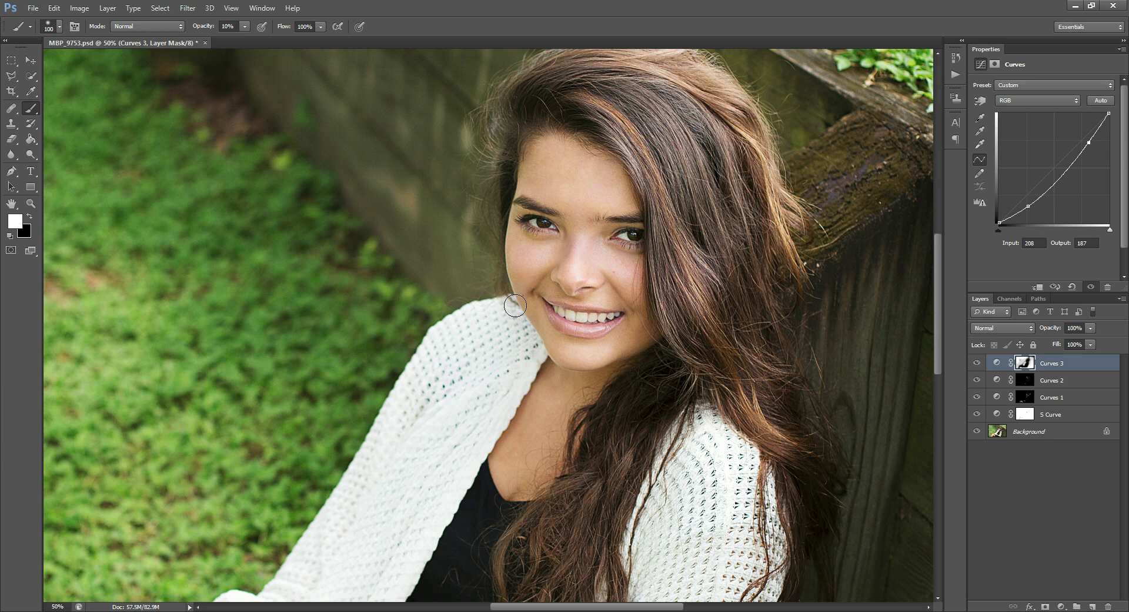
key(bracketleft)
key(bracketleft)
key(bracketleft)
key(bracketleft)
key(bracketright)
key(bracketright)
scroll(667, 344, down, 3)
click(31, 203)
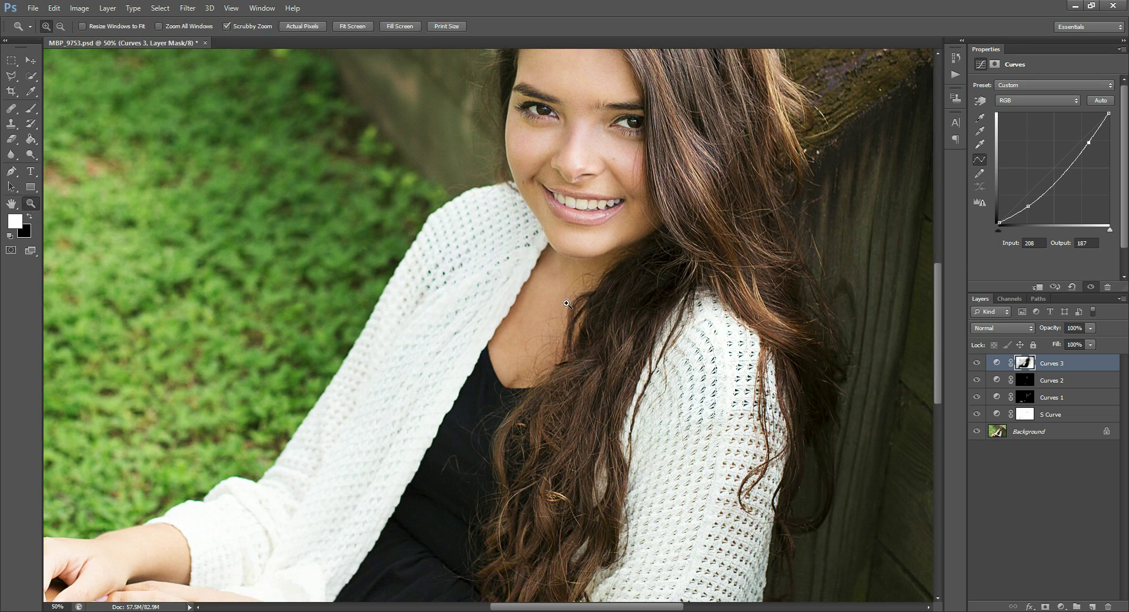
alt+click(557, 302)
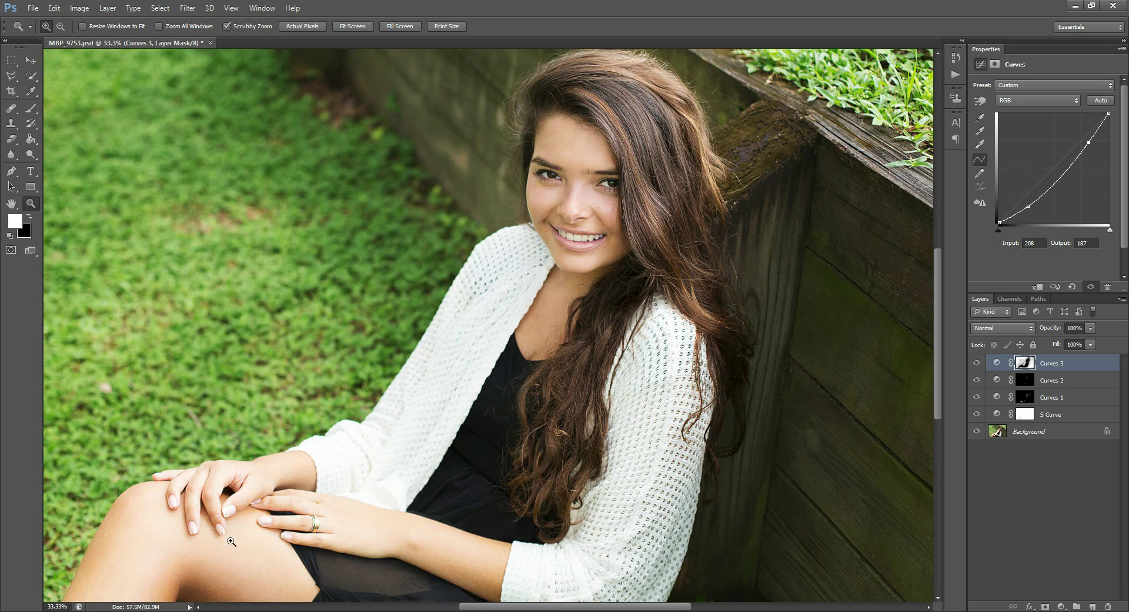
click(31, 107)
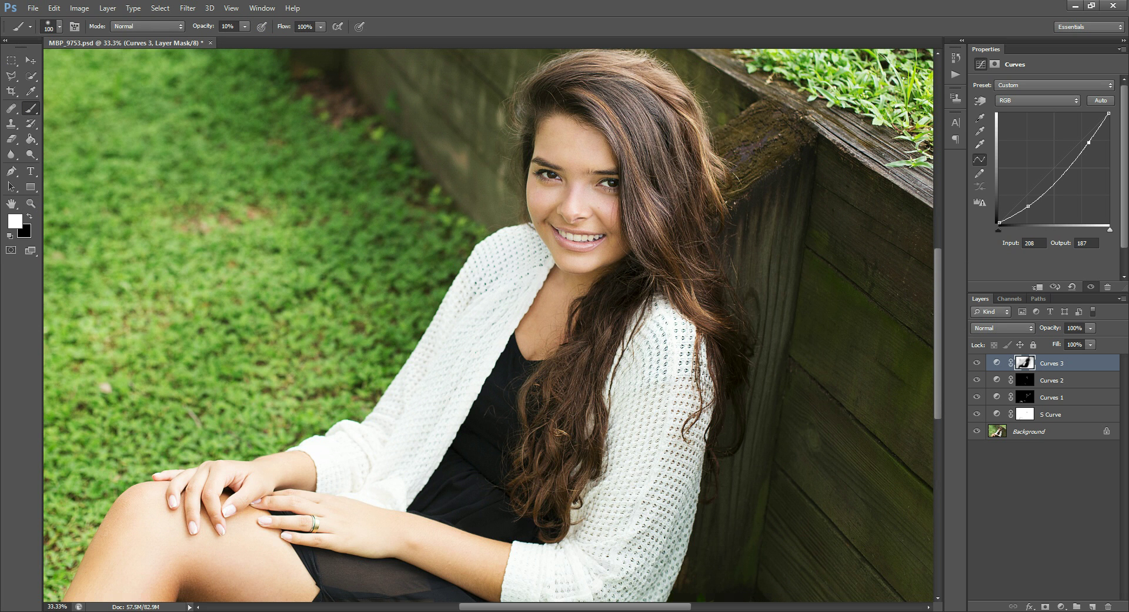
key(bracketright)
key(bracketright)
key(bracketright)
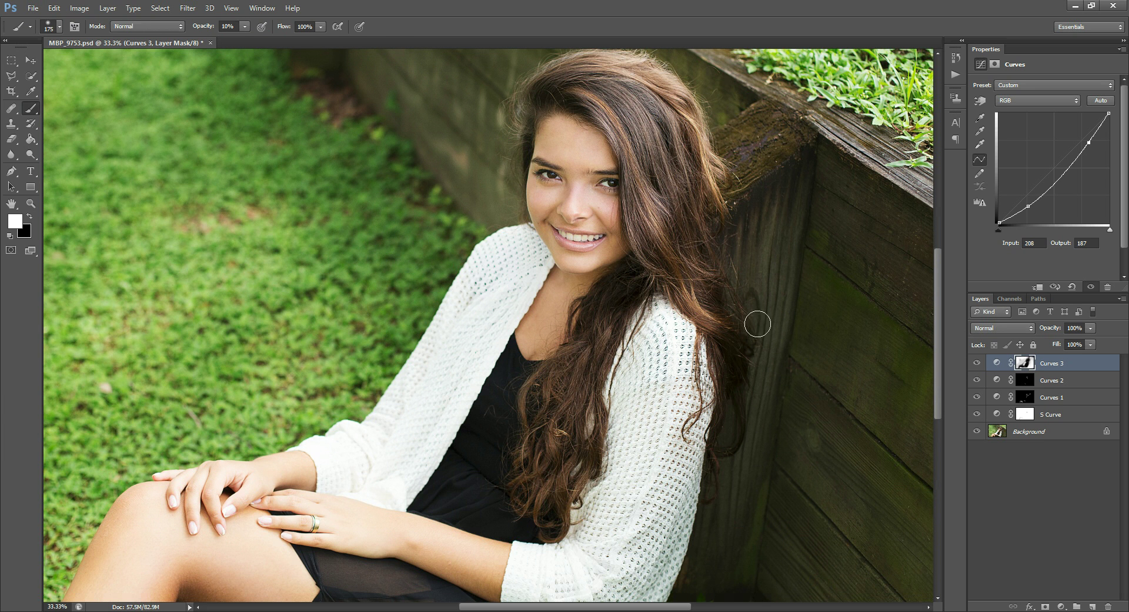
scroll(589, 413, down, 5)
scroll(436, 331, up, 2)
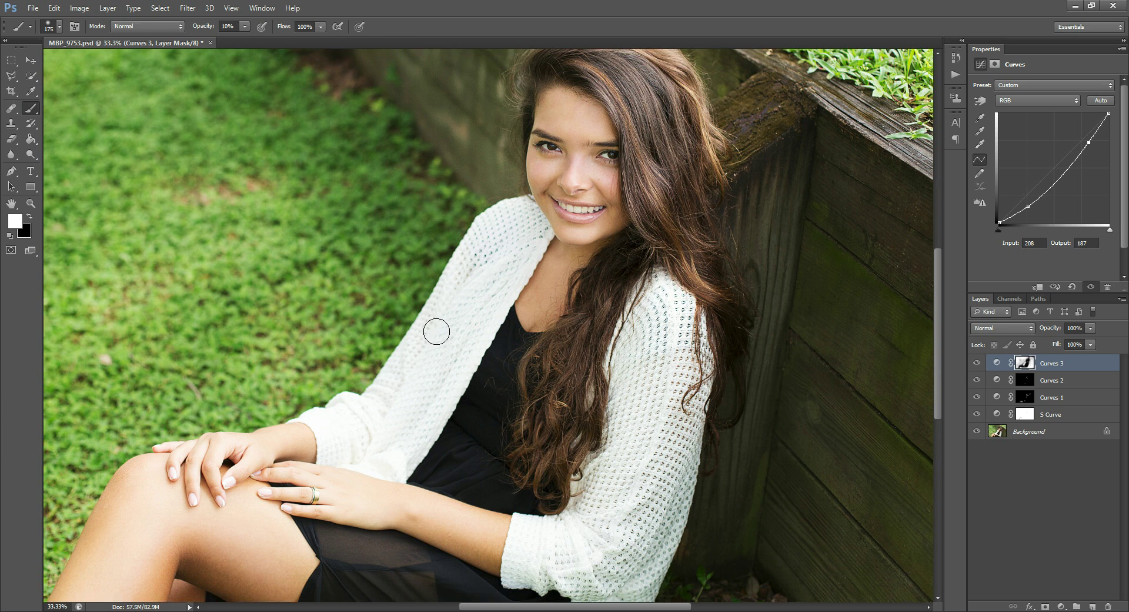
scroll(436, 331, up, 5)
- Reduce the brush size to 90 px
key(bracketleft)
key(bracketleft)
key(bracketleft)
key(bracketleft)
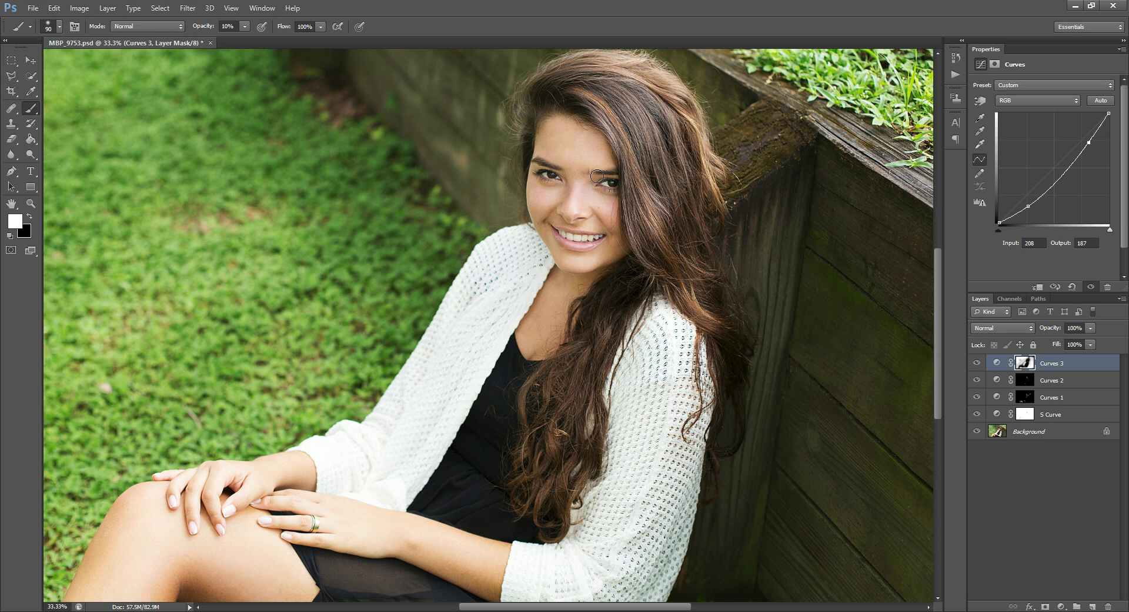
scroll(600, 213, down, 1)
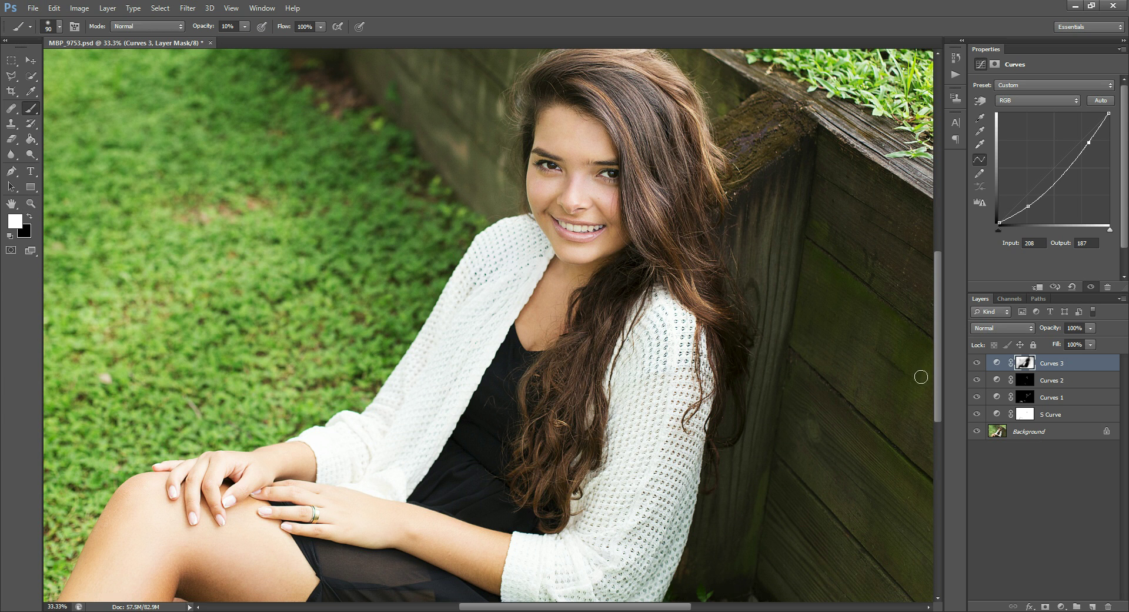
- Compare the whole photo before and after by hiding and showing all Curves layers above the background
click(30, 203)
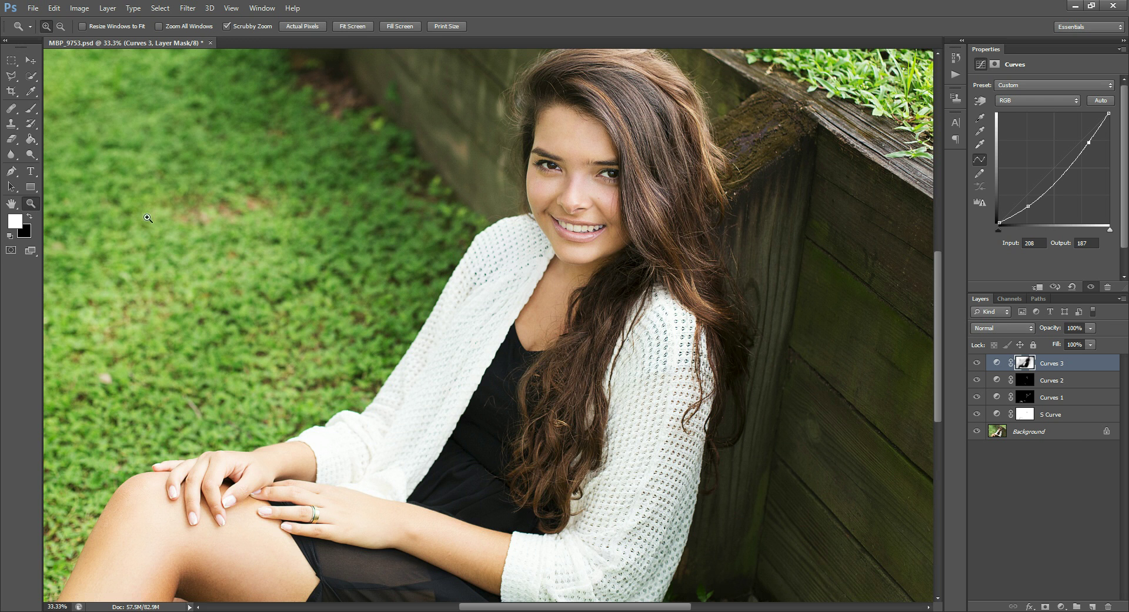
alt+click(397, 265)
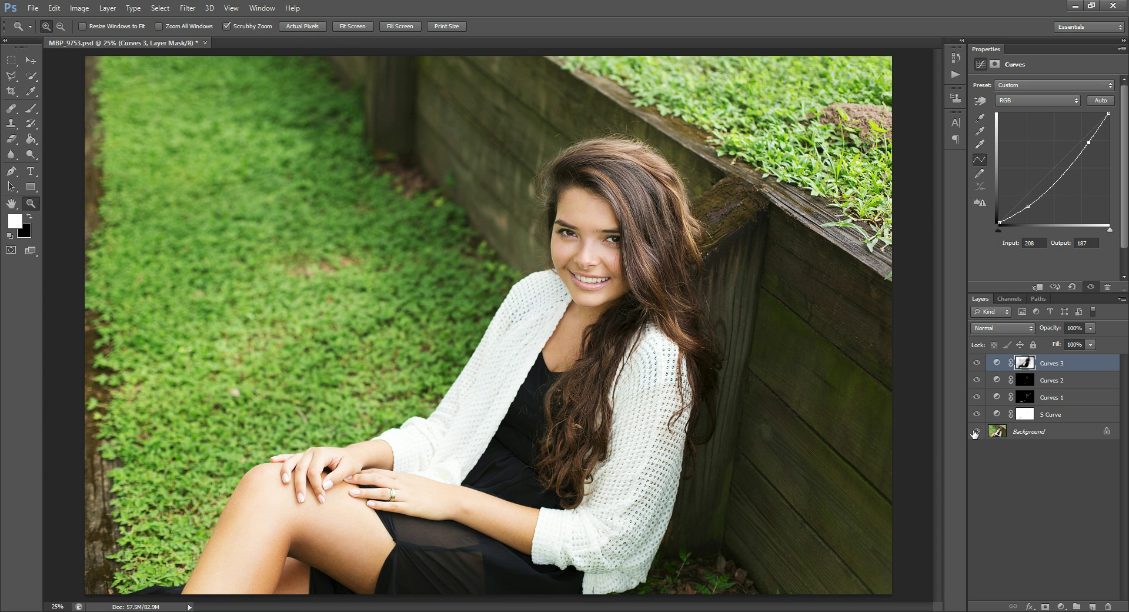
key(alt)
alt+click(977, 433)
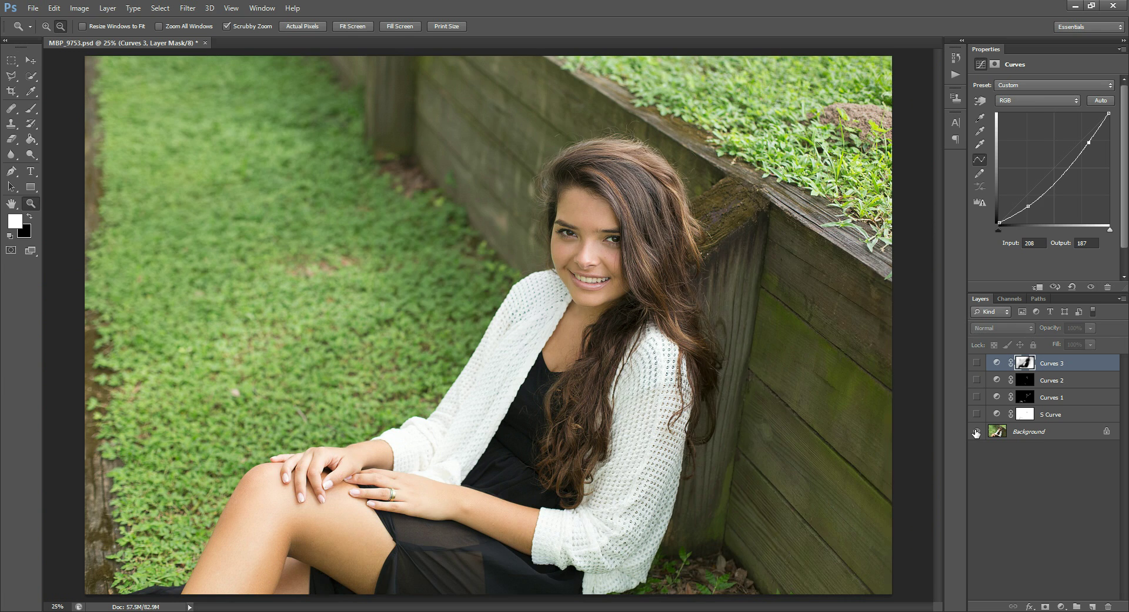
alt+click(976, 433)
alt+click(976, 433)
alt+click(976, 433)
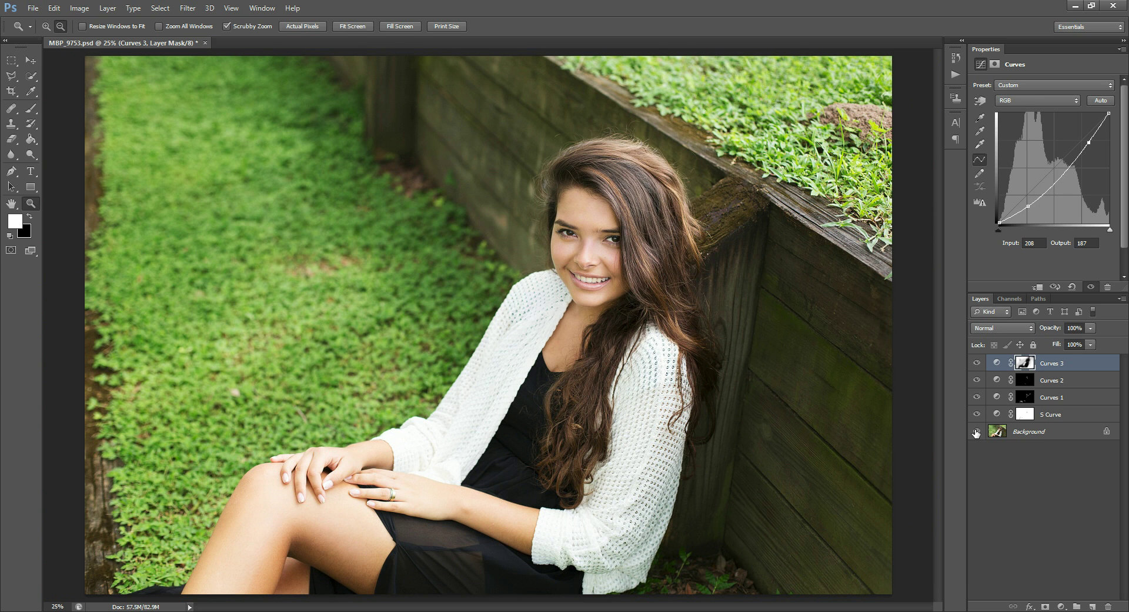